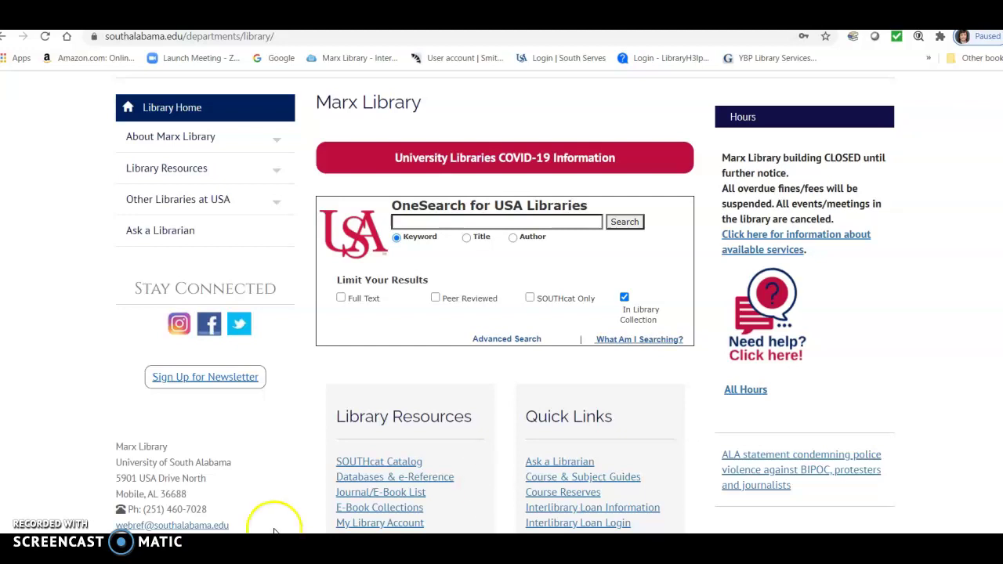
- Open the Databases & e-Reference list from the Marx Library home page
{"action": "left_click", "coordinate": [444, 478]}
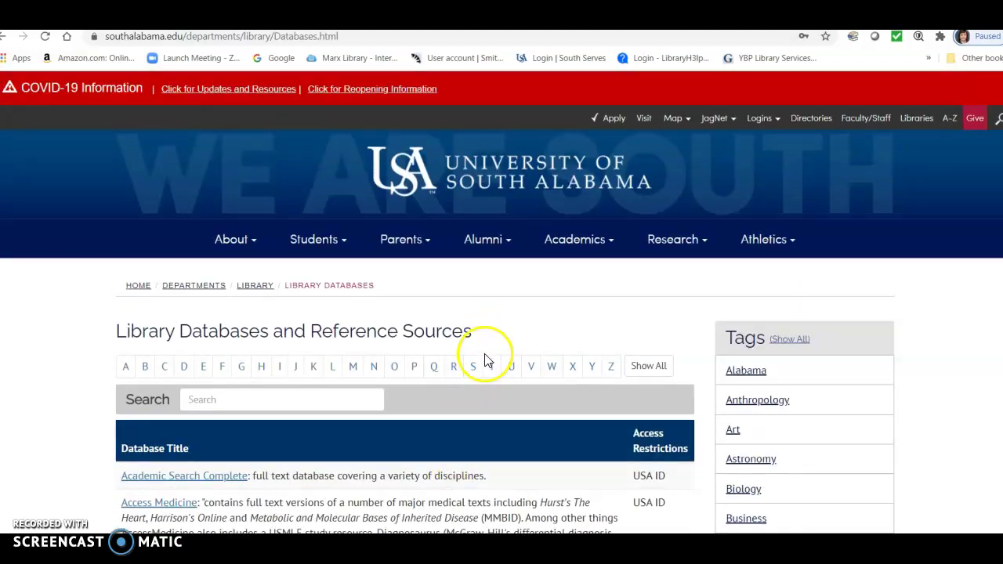
- Scroll the alphabetical database list and open the ACM Digital Library entry
{"action": "scroll", "coordinate": [488, 362], "scroll_direction": "down", "scroll_amount": 2}
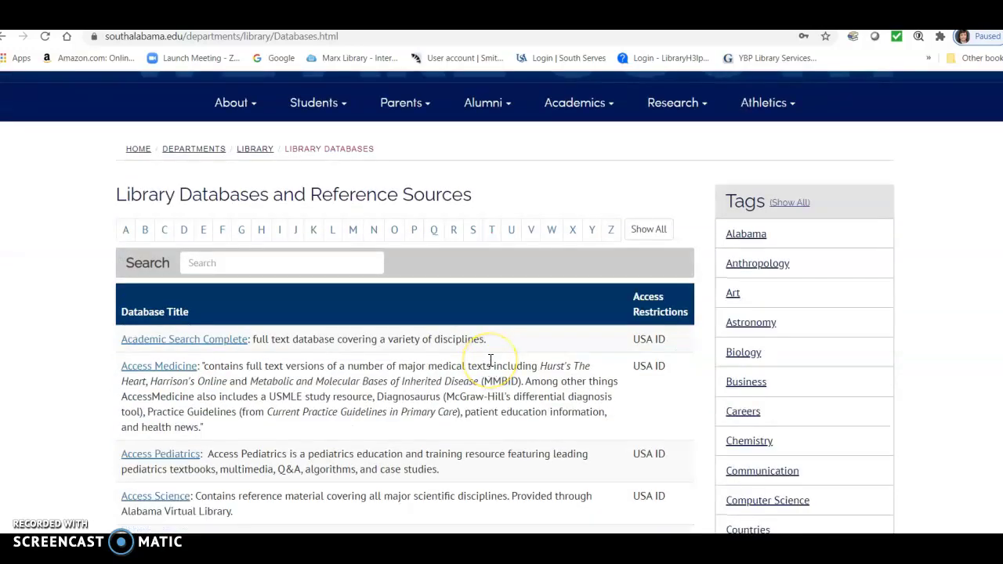
{"action": "scroll", "coordinate": [491, 359], "scroll_direction": "down", "scroll_amount": 4}
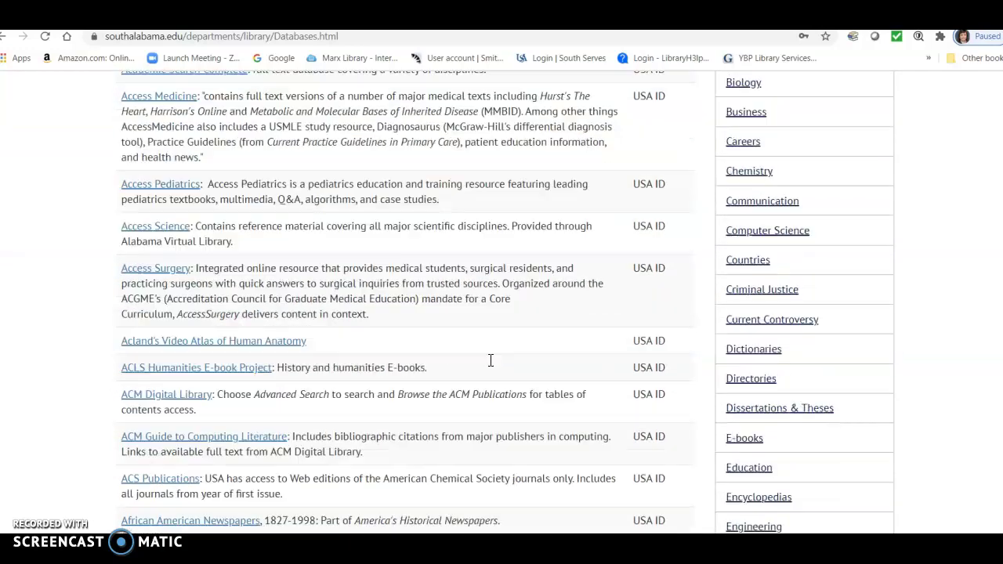
{"action": "left_click", "coordinate": [175, 398]}
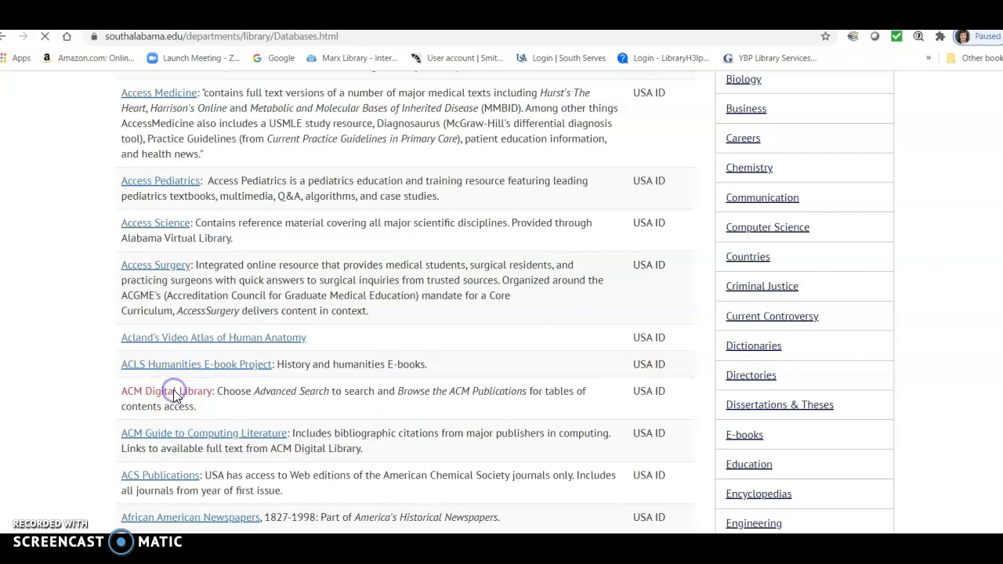
- Log in to the library proxy with the saved username and JagNet password
{"action": "scroll", "coordinate": [401, 337], "scroll_direction": "down", "scroll_amount": 2}
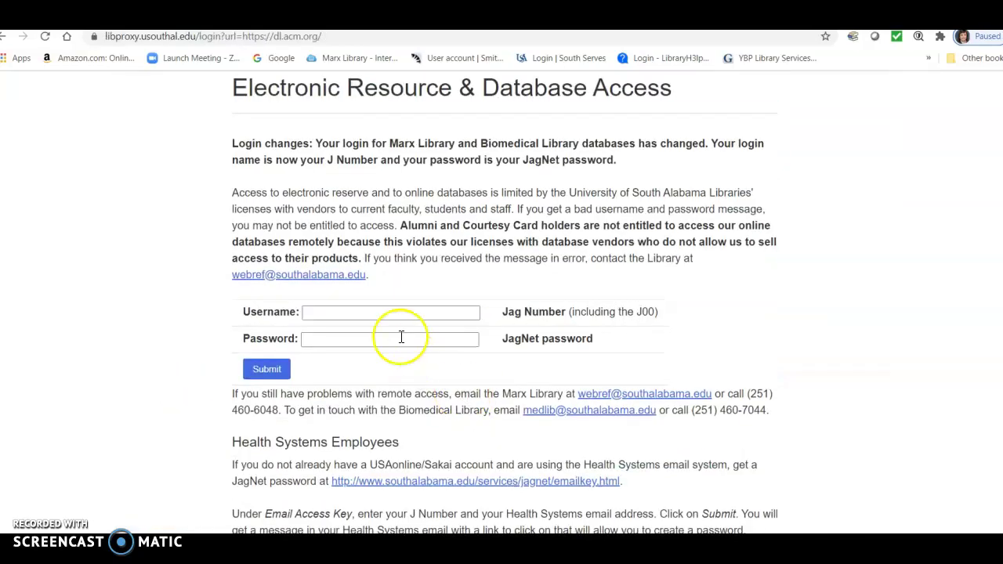
{"action": "left_click", "coordinate": [389, 313]}
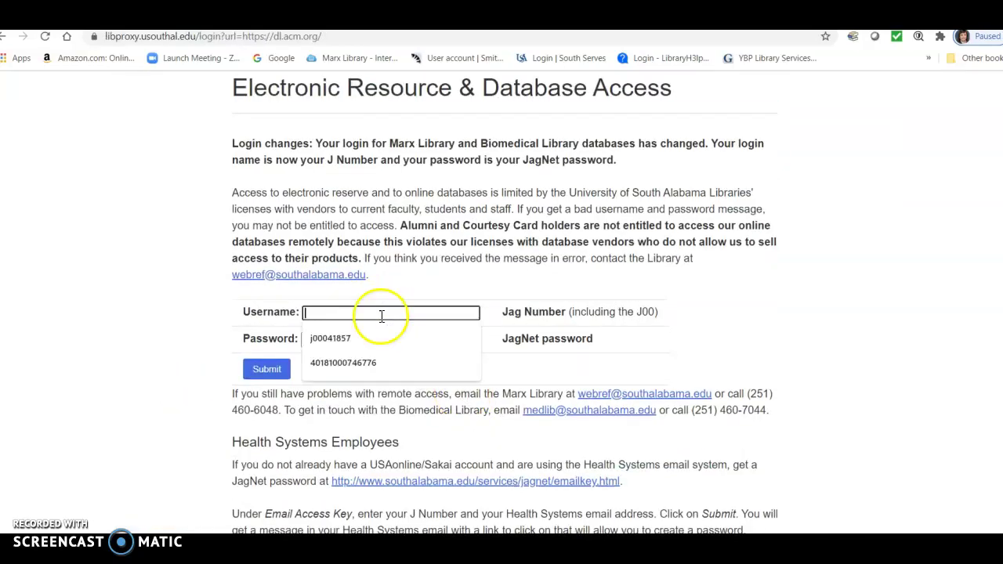
{"action": "left_click", "coordinate": [332, 339]}
{"action": "left_click", "coordinate": [351, 341]}
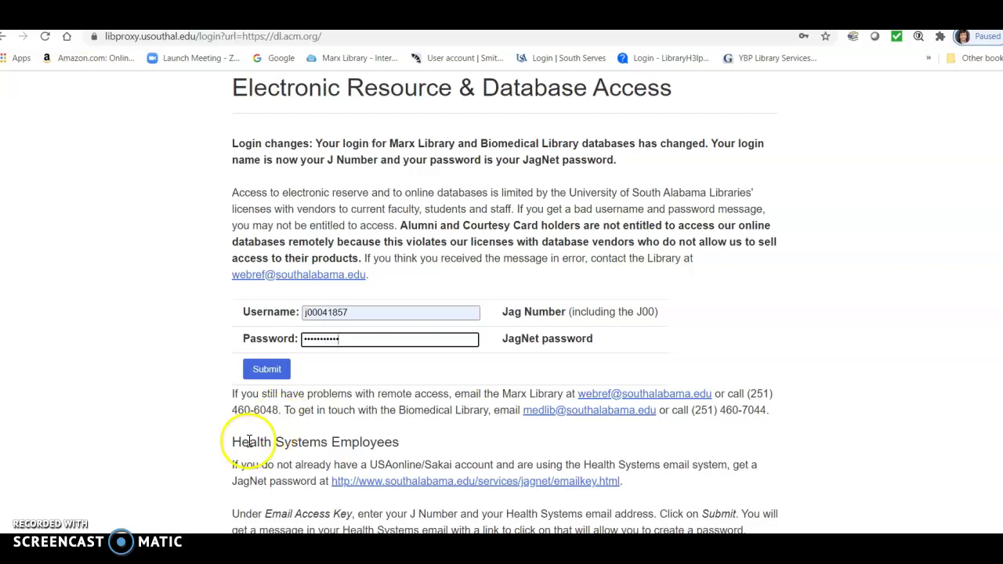
{"action": "left_click", "coordinate": [265, 369]}
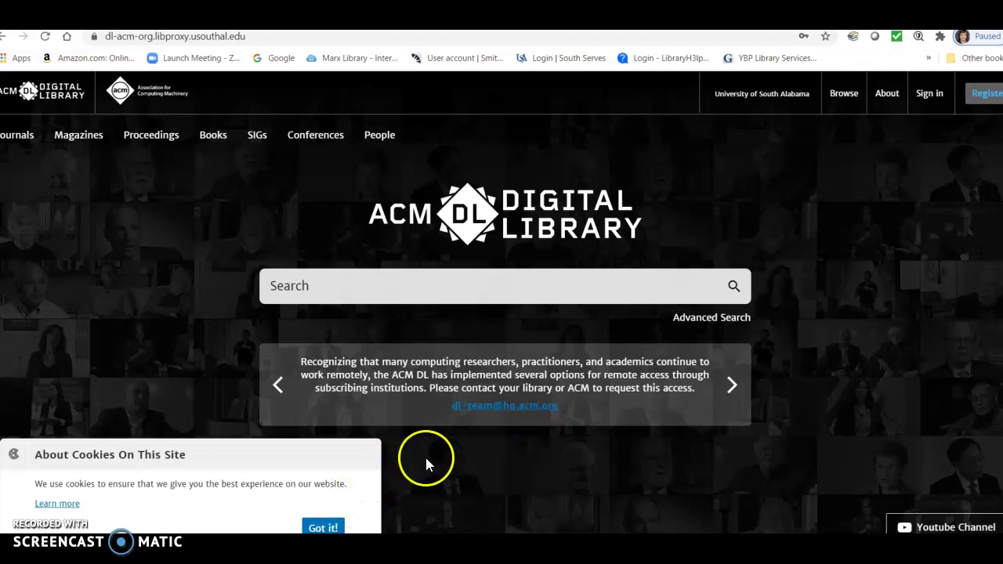
- Accept the cookie banner and search the library for 'hist* comput*'
{"action": "left_click", "coordinate": [321, 528]}
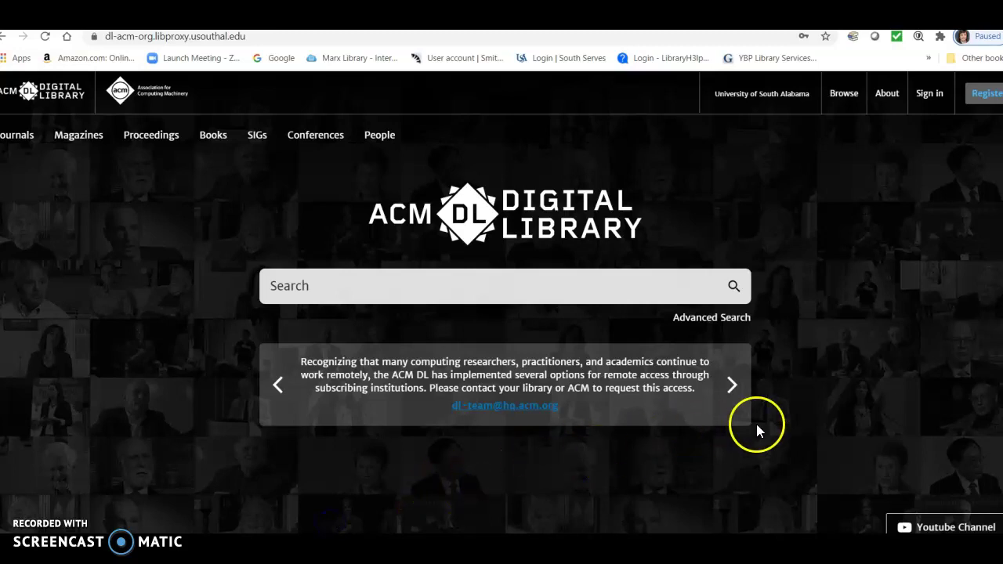
{"action": "left_click", "coordinate": [486, 288]}
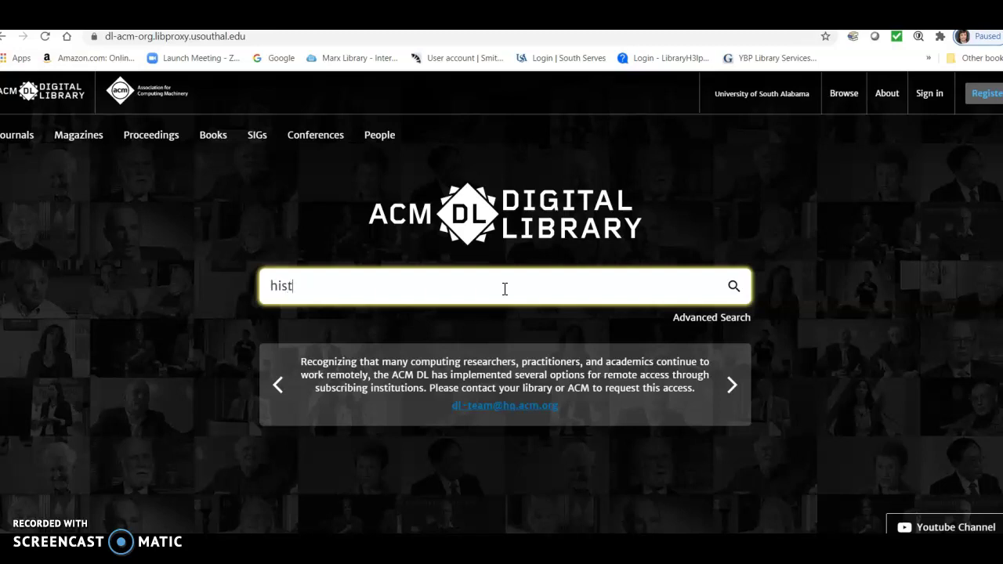
{"action": "type", "text": "*"}
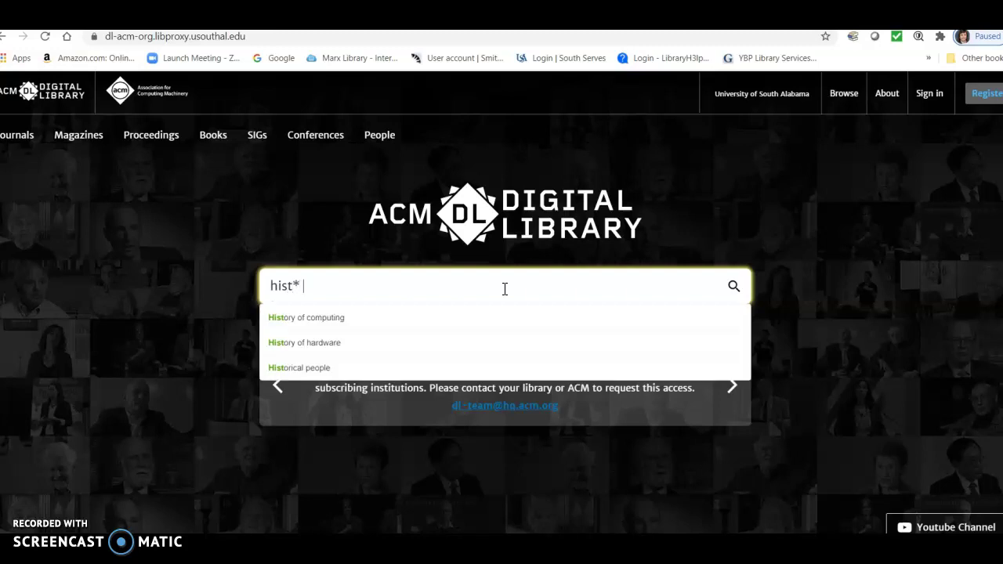
{"action": "type", "text": " comput"}
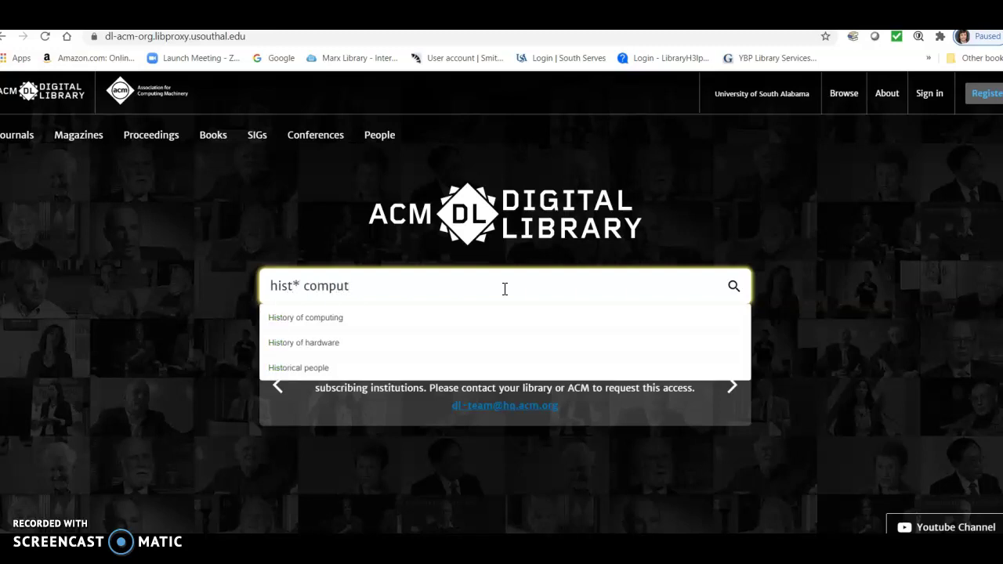
{"action": "type", "text": "*"}
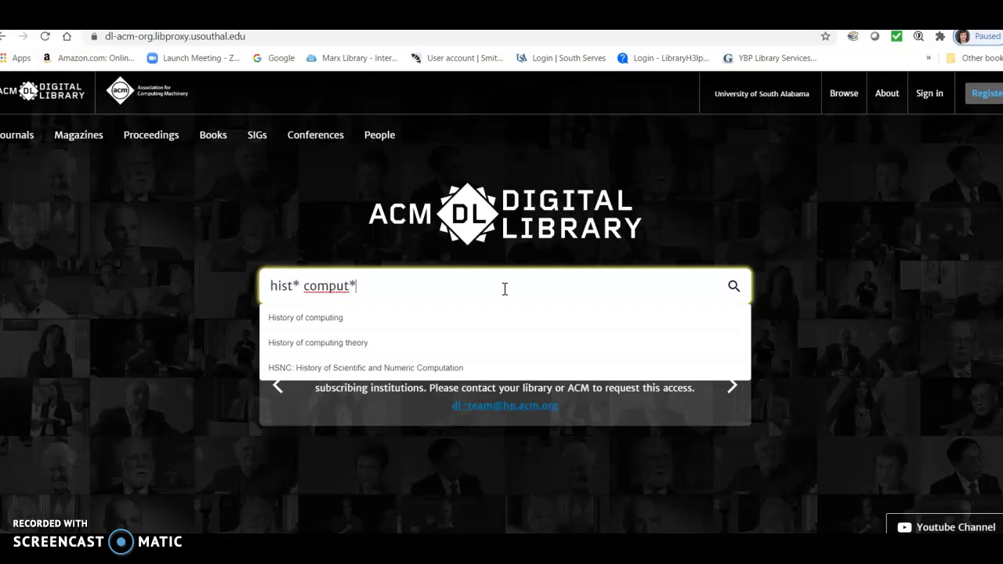
{"action": "left_click", "coordinate": [734, 287]}
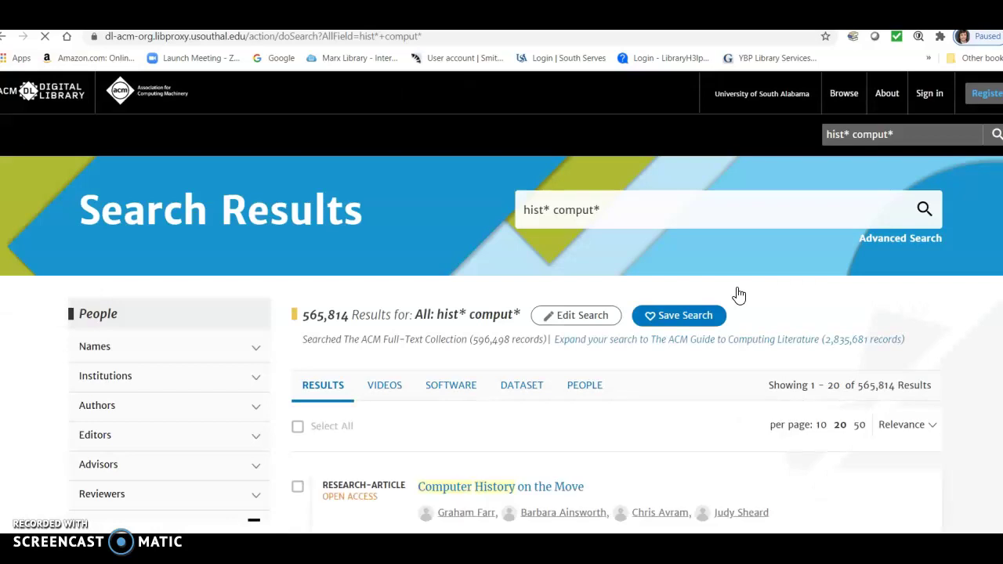
- Scroll through the 565,814 results for hist* comput*
{"action": "scroll", "coordinate": [678, 305], "scroll_direction": "down", "scroll_amount": 2}
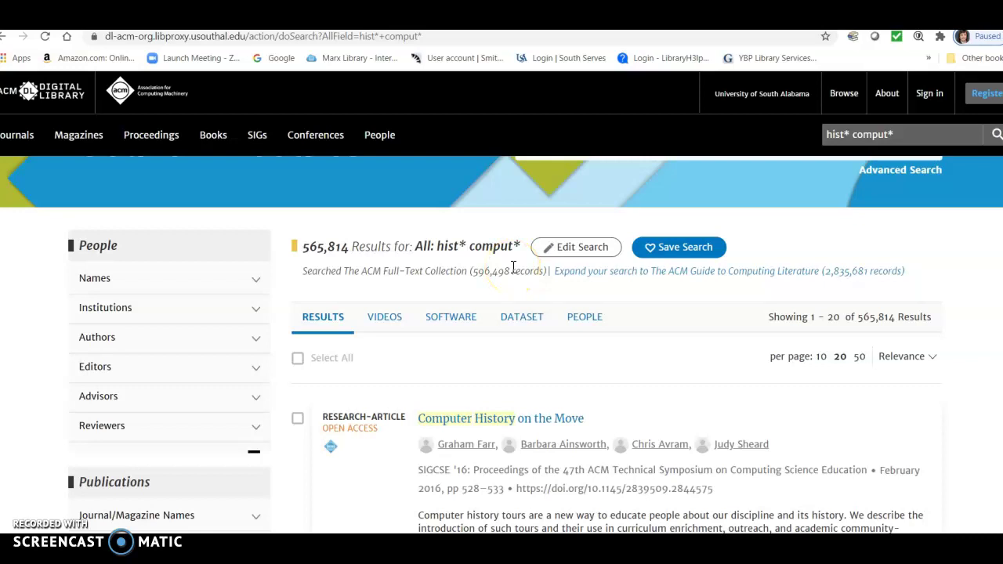
{"action": "scroll", "coordinate": [513, 267], "scroll_direction": "down", "scroll_amount": 1}
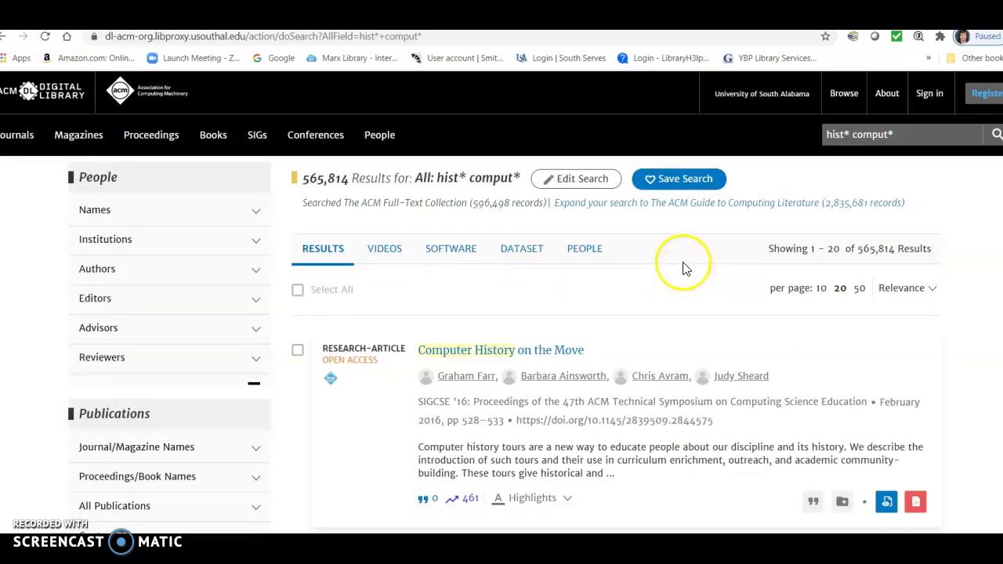
{"action": "scroll", "coordinate": [680, 270], "scroll_direction": "up", "scroll_amount": 1}
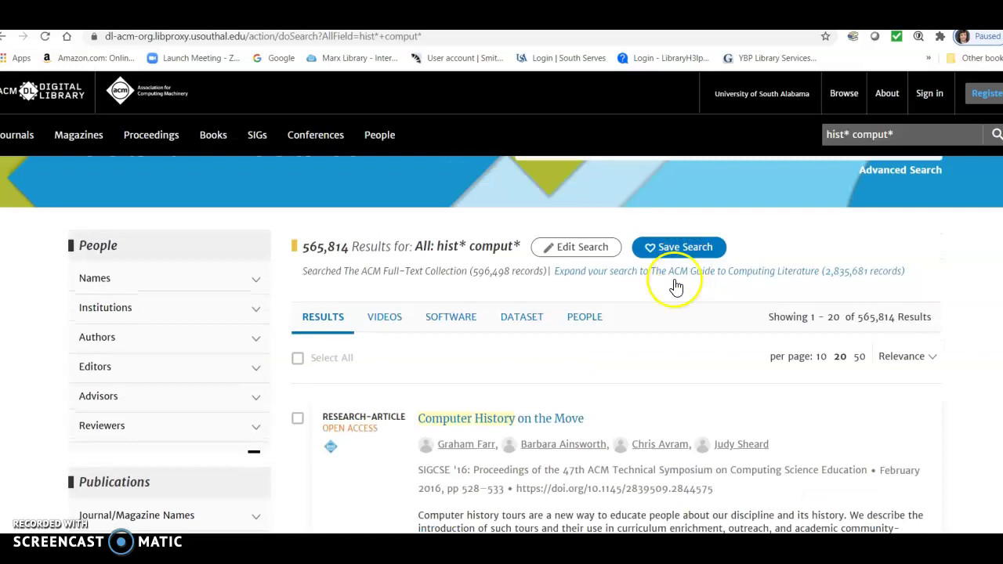
- Edit the search to add a second Anywhere term, 'alan turing', alongside hist* comput*
{"action": "left_click", "coordinate": [570, 255]}
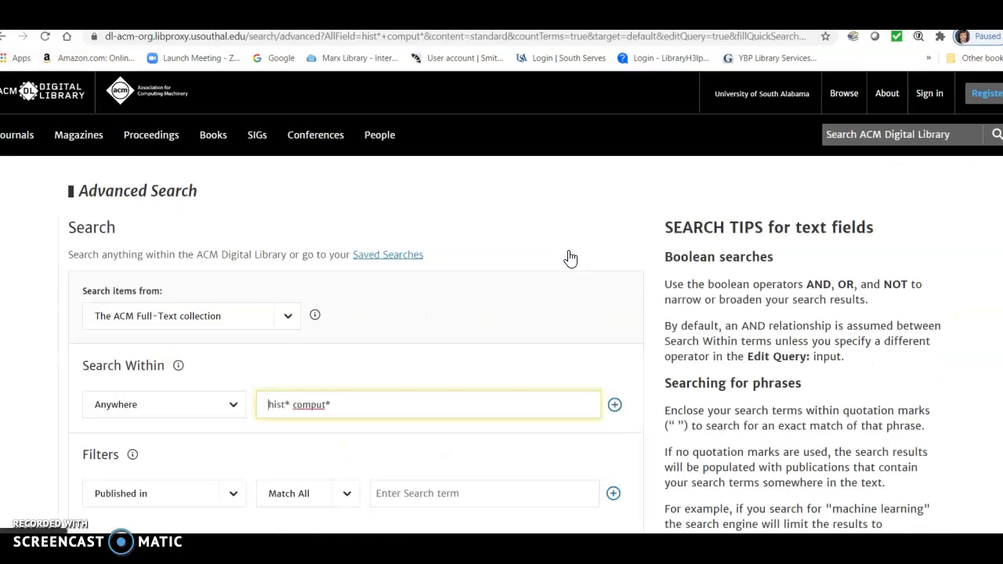
{"action": "scroll", "coordinate": [568, 258], "scroll_direction": "down", "scroll_amount": 2}
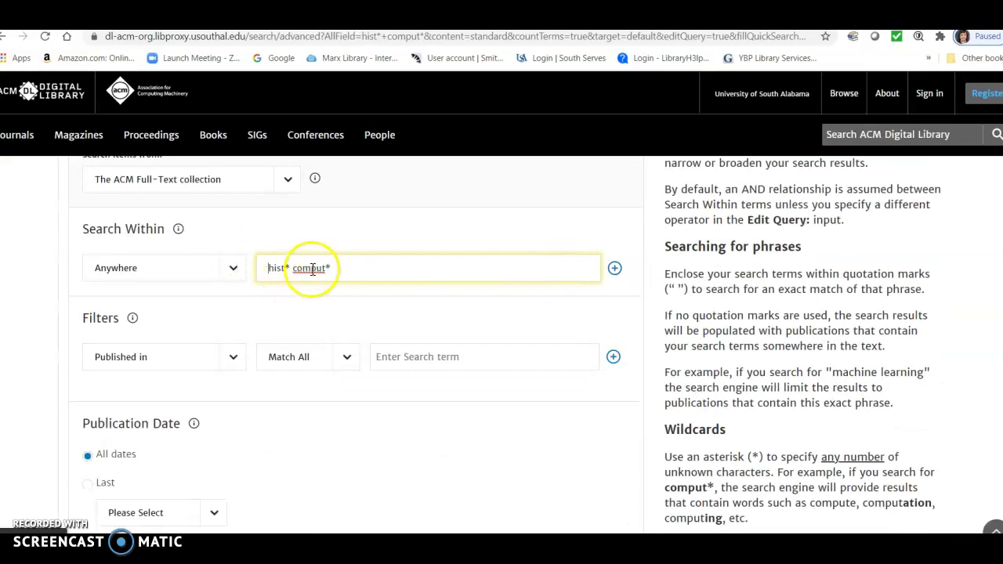
{"action": "left_click", "coordinate": [615, 269]}
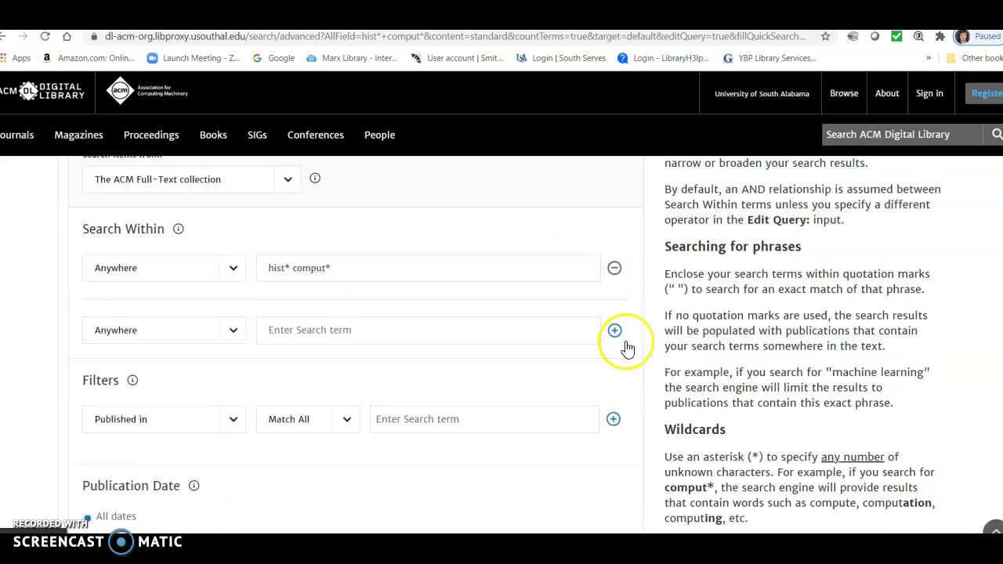
{"action": "left_click", "coordinate": [365, 330]}
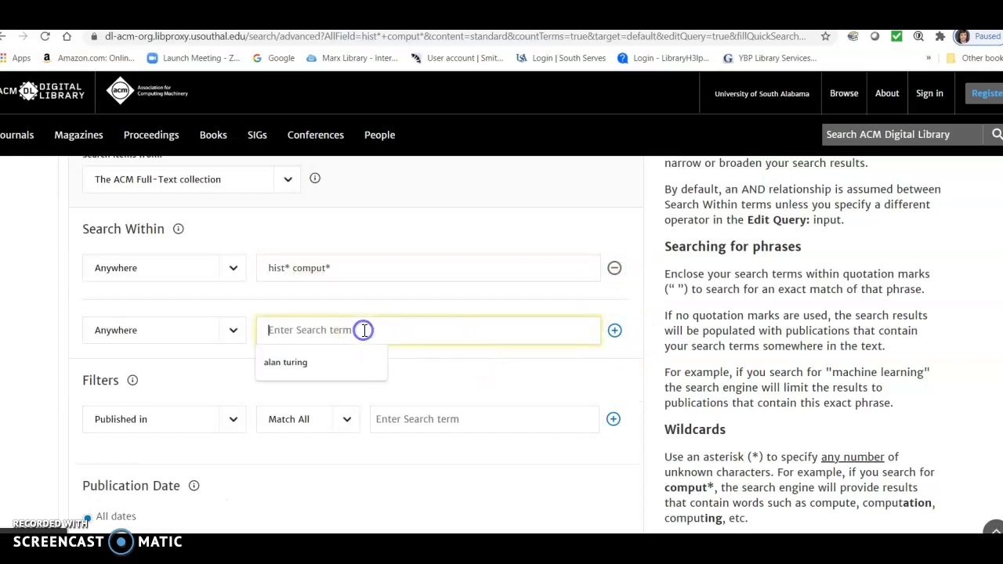
{"action": "left_click", "coordinate": [329, 368]}
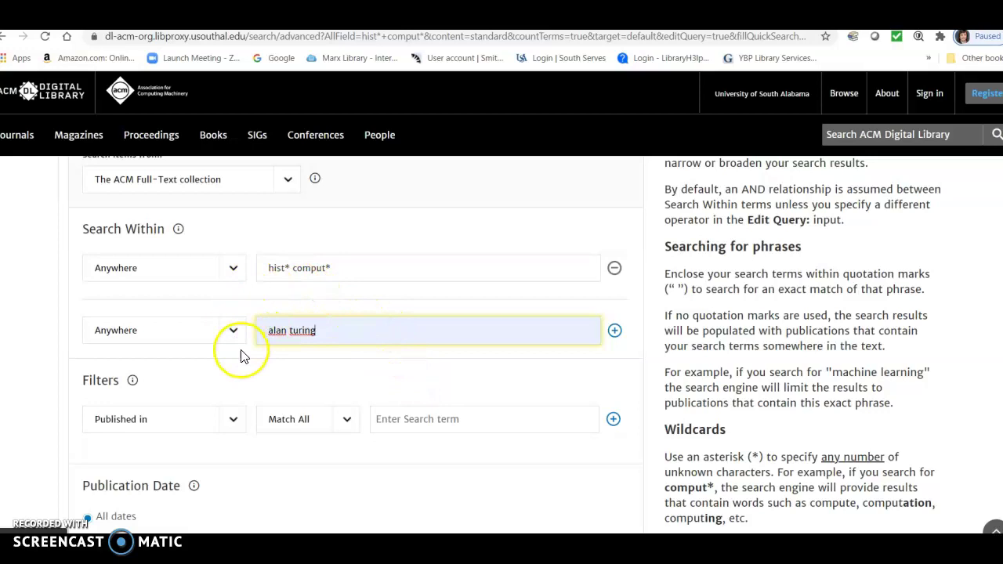
{"action": "left_click", "coordinate": [249, 301]}
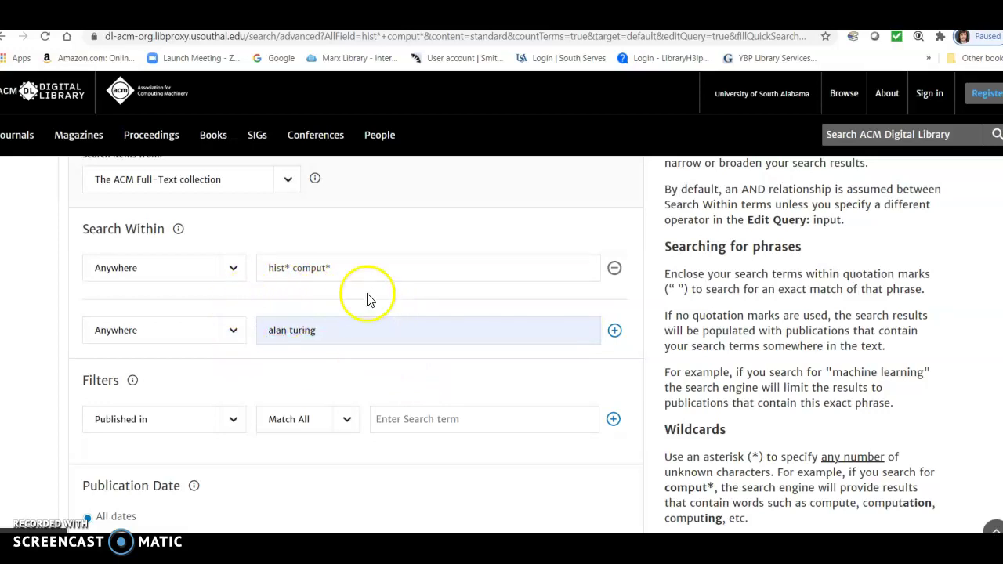
{"action": "scroll", "coordinate": [369, 295], "scroll_direction": "down", "scroll_amount": 2}
- Set the publication date range from Jan 2010 to Dec 2020
{"action": "scroll", "coordinate": [431, 324], "scroll_direction": "down", "scroll_amount": 2}
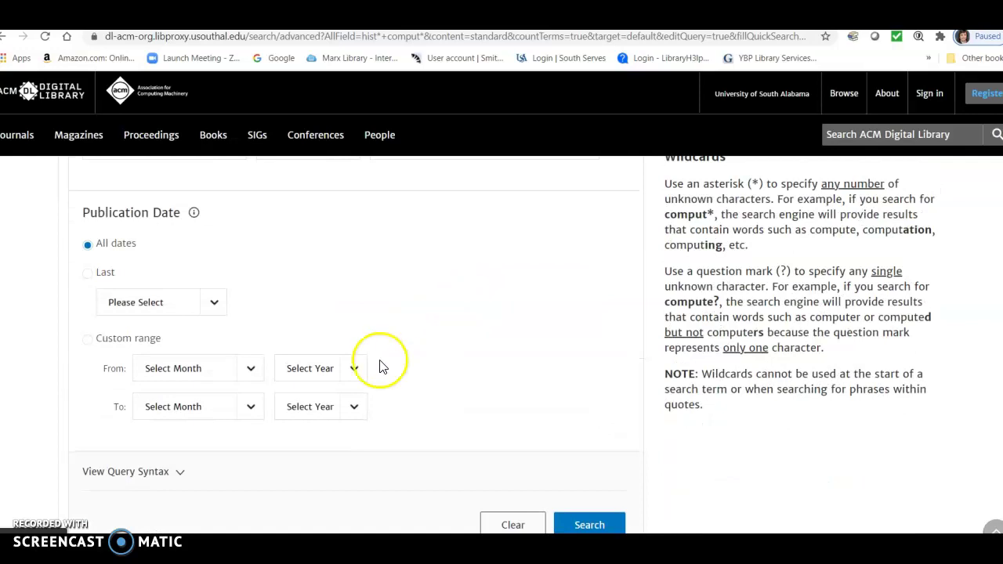
{"action": "left_click", "coordinate": [254, 380]}
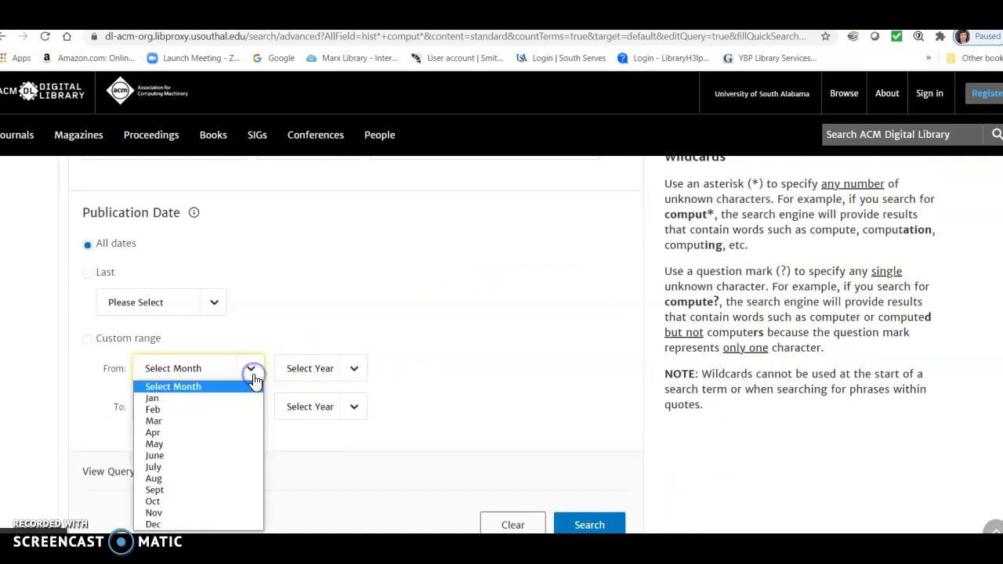
{"action": "left_click", "coordinate": [228, 404]}
{"action": "left_click", "coordinate": [355, 380]}
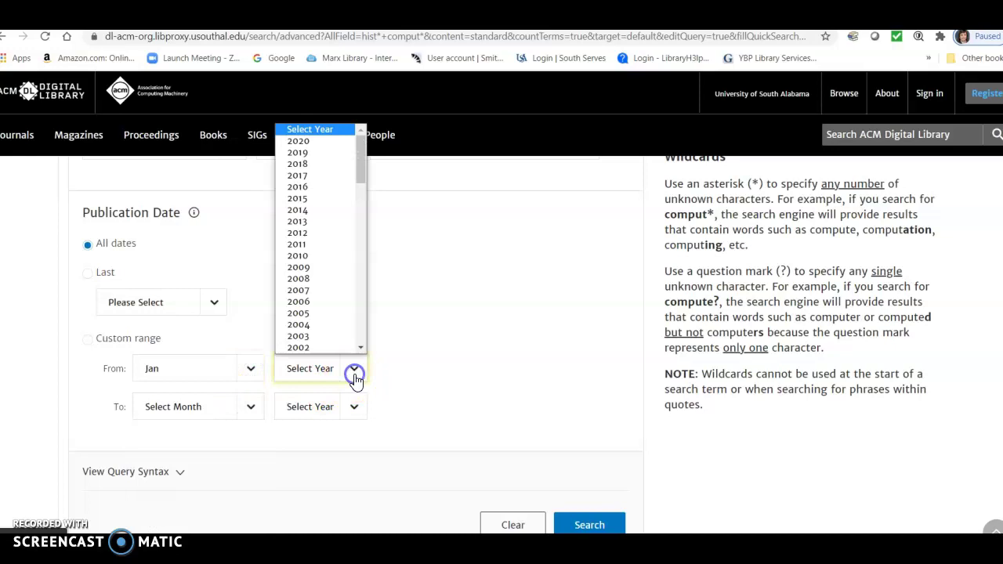
{"action": "left_click", "coordinate": [337, 252]}
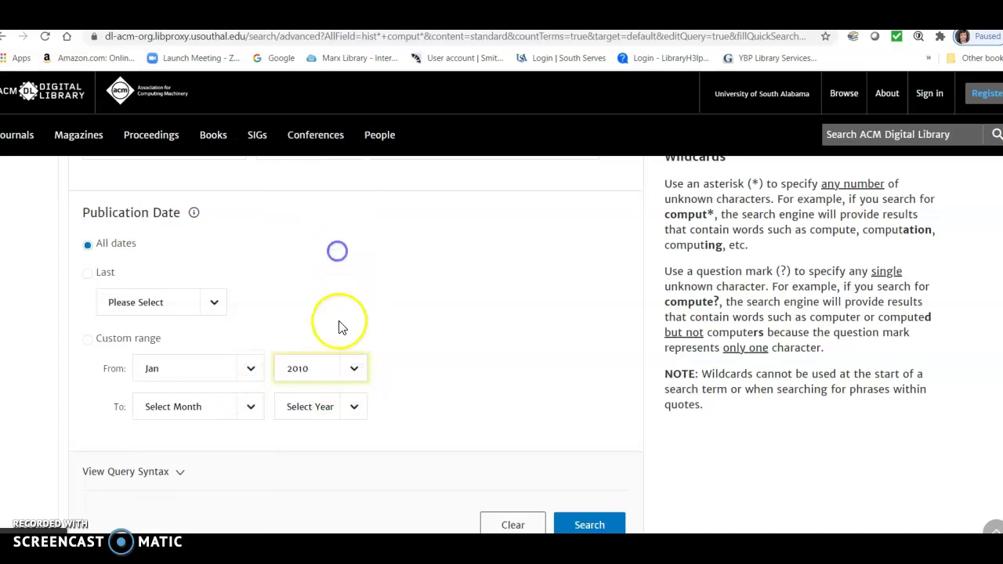
{"action": "left_click", "coordinate": [249, 410]}
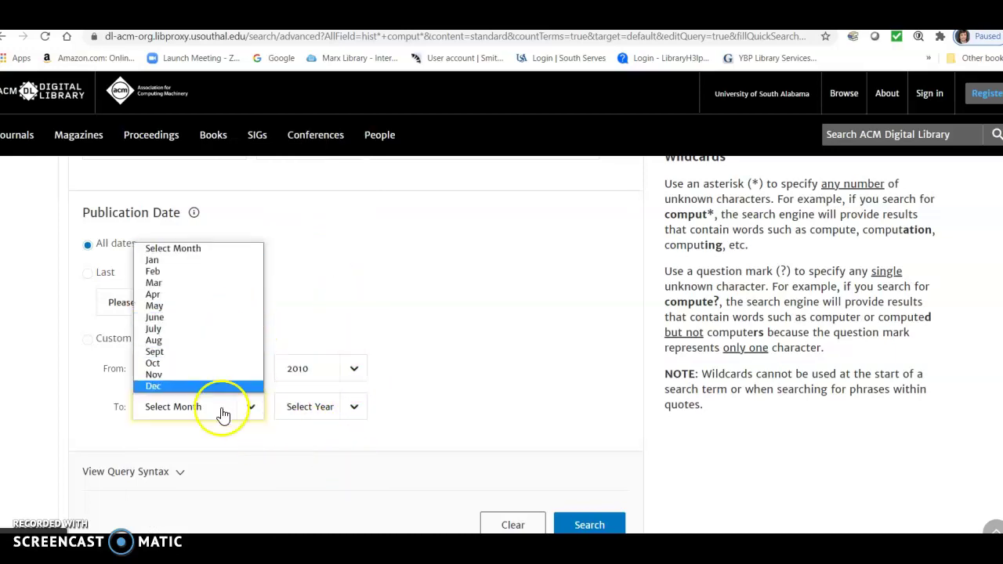
{"action": "left_click", "coordinate": [223, 386]}
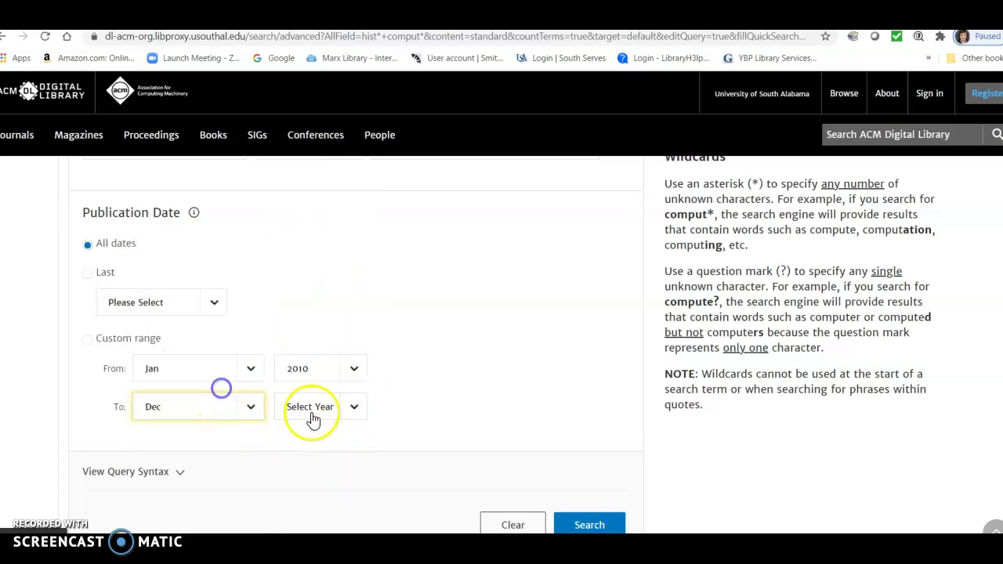
{"action": "left_click", "coordinate": [354, 409]}
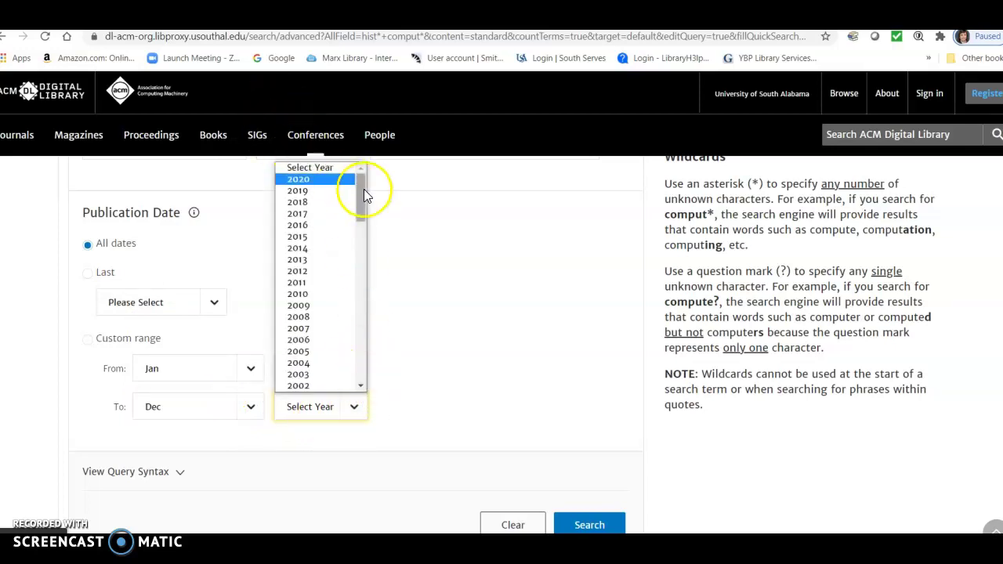
{"action": "left_click", "coordinate": [325, 182]}
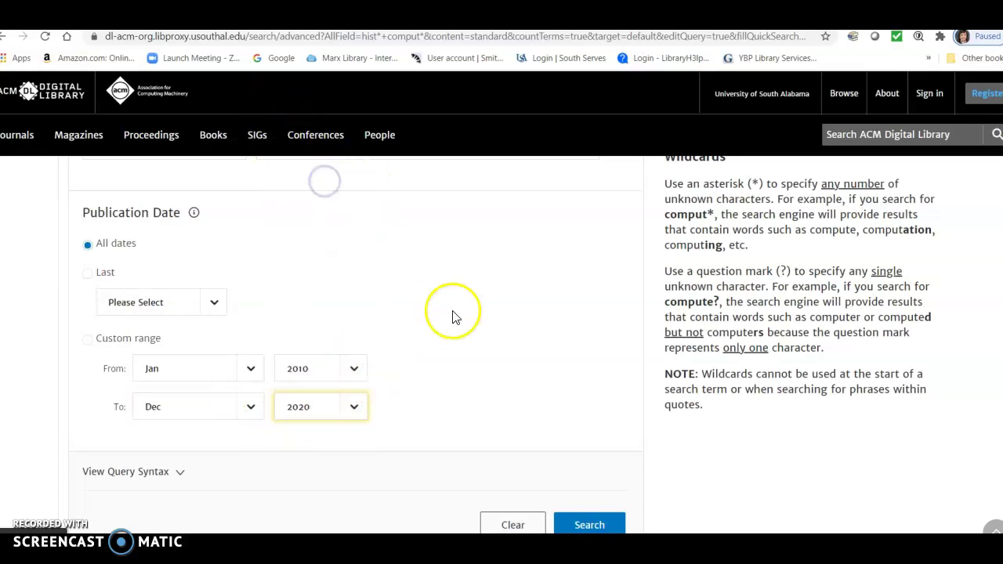
- Run the date-limited advanced search and browse the 7,570 results
{"action": "left_click", "coordinate": [590, 525]}
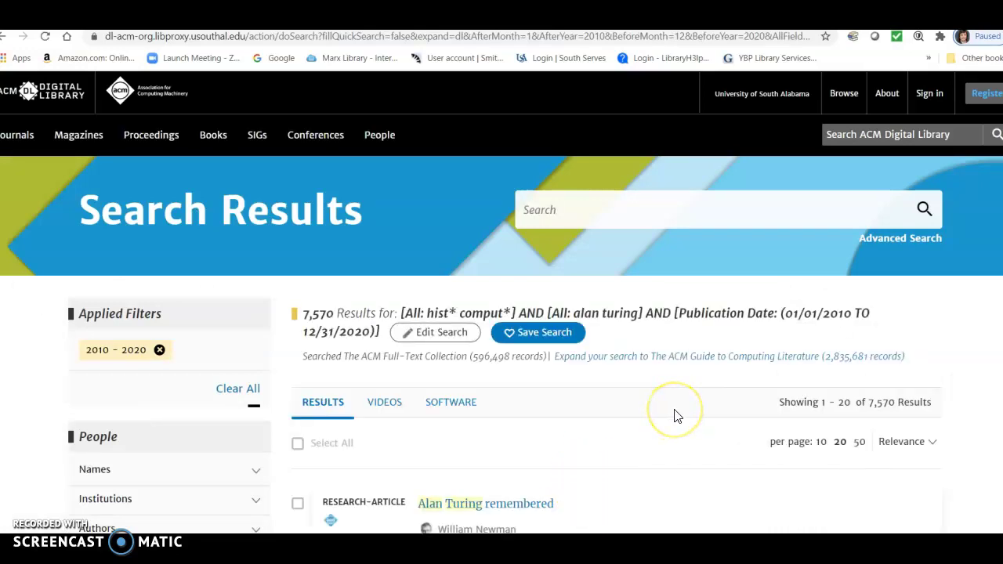
{"action": "scroll", "coordinate": [678, 415], "scroll_direction": "down", "scroll_amount": 2}
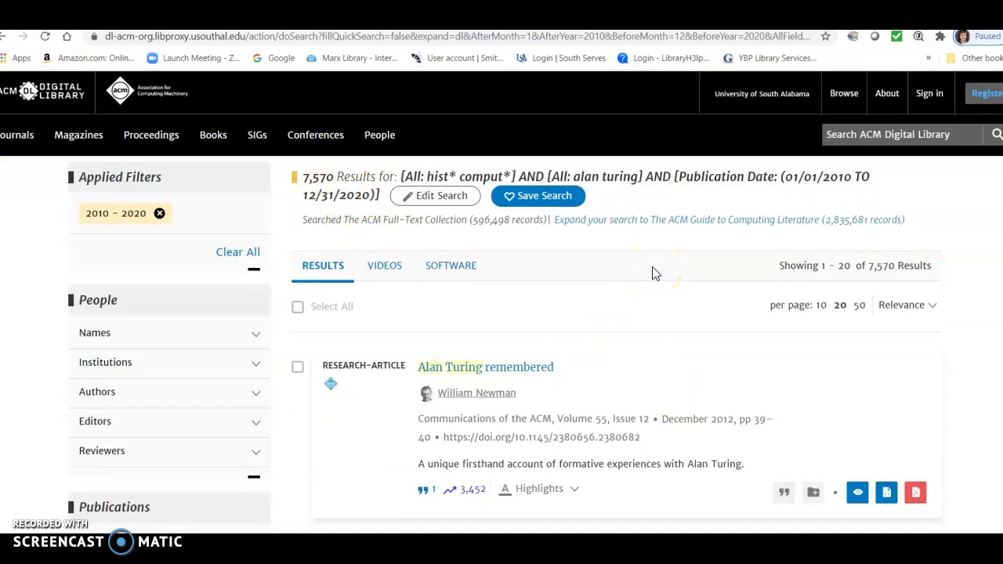
{"action": "scroll", "coordinate": [655, 273], "scroll_direction": "down", "scroll_amount": 1}
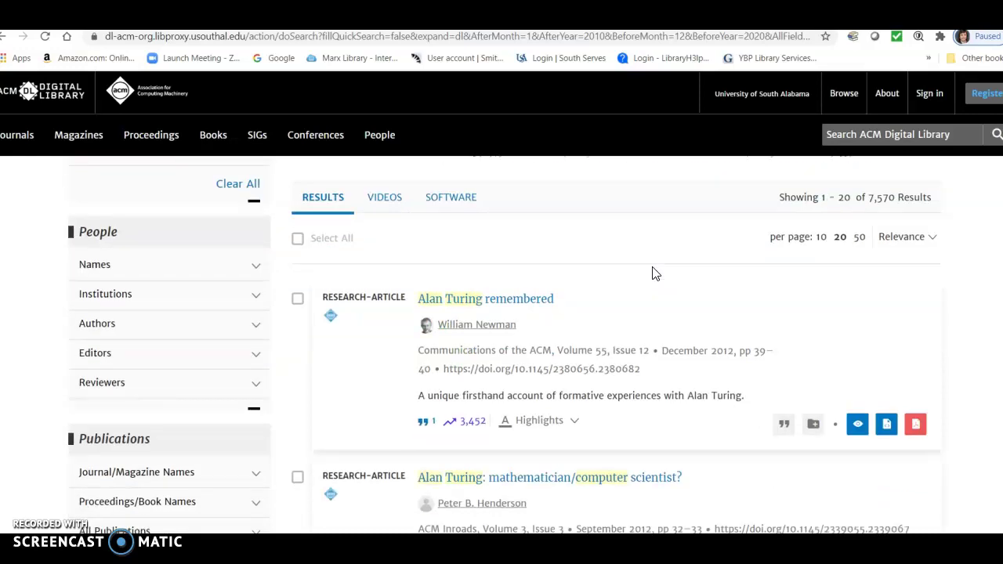
{"action": "scroll", "coordinate": [655, 273], "scroll_direction": "down", "scroll_amount": 2}
{"action": "scroll", "coordinate": [655, 273], "scroll_direction": "up", "scroll_amount": 2}
{"action": "scroll", "coordinate": [622, 284], "scroll_direction": "up", "scroll_amount": 2}
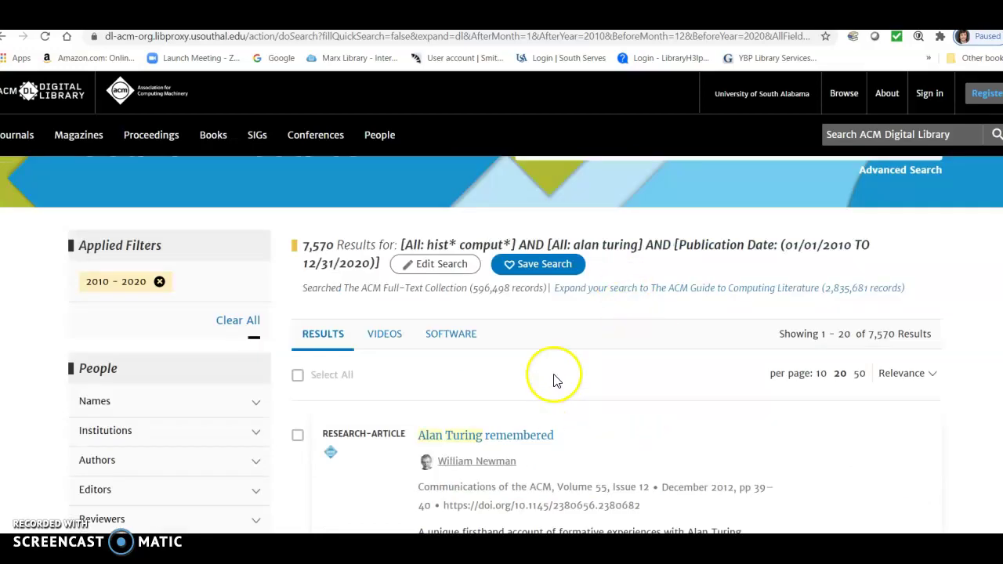
{"action": "scroll", "coordinate": [430, 408], "scroll_direction": "down", "scroll_amount": 3}
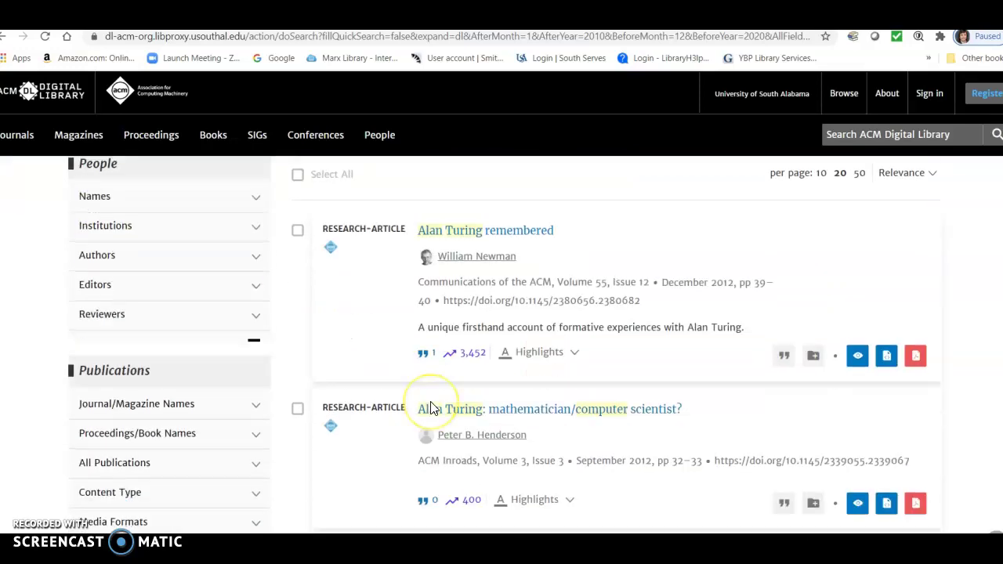
{"action": "scroll", "coordinate": [430, 408], "scroll_direction": "down", "scroll_amount": 3}
{"action": "scroll", "coordinate": [431, 408], "scroll_direction": "down", "scroll_amount": 4}
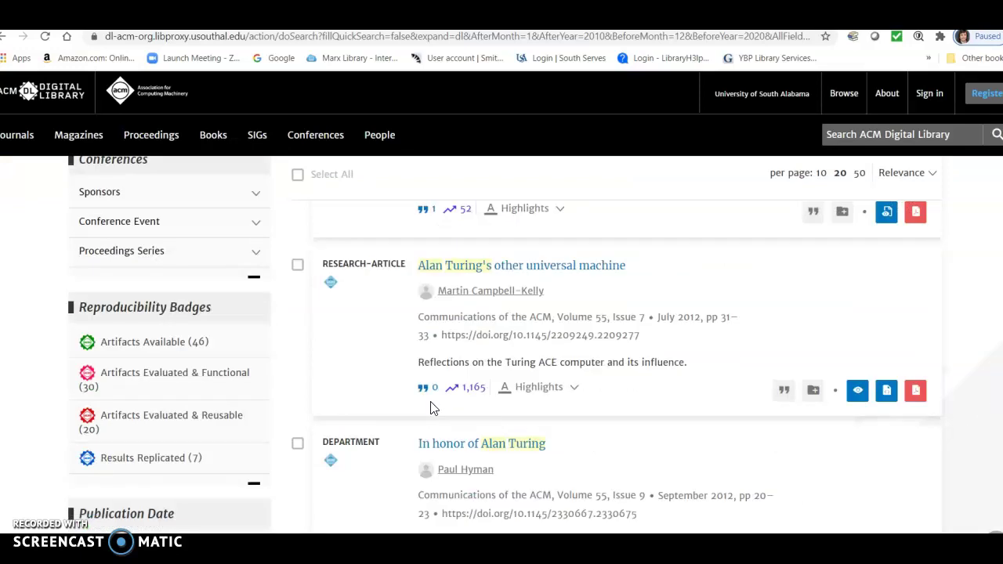
{"action": "scroll", "coordinate": [430, 408], "scroll_direction": "down", "scroll_amount": 2}
{"action": "scroll", "coordinate": [430, 408], "scroll_direction": "up", "scroll_amount": 10}
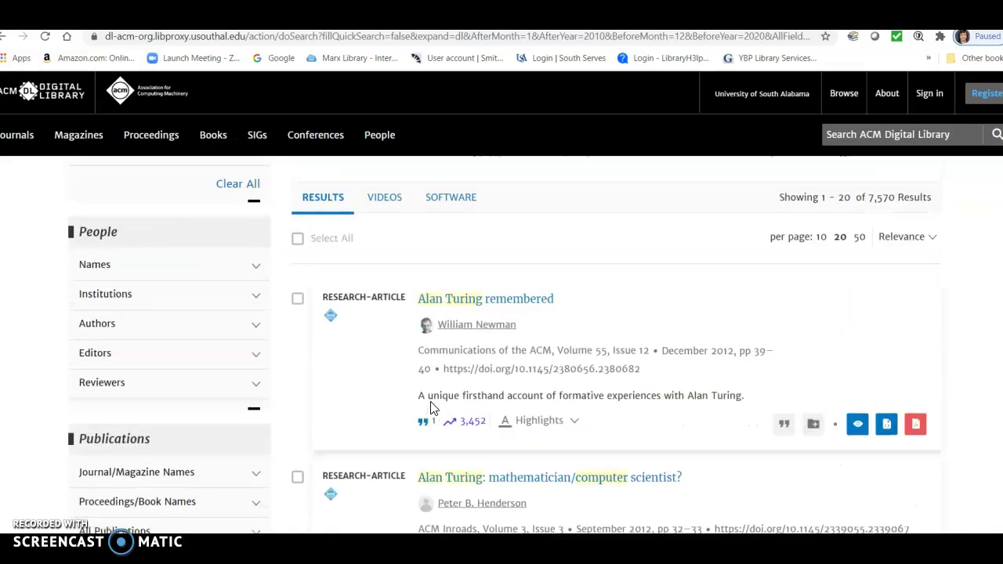
- Switch to the Videos tab and browse the 425 video results
{"action": "left_click", "coordinate": [374, 405]}
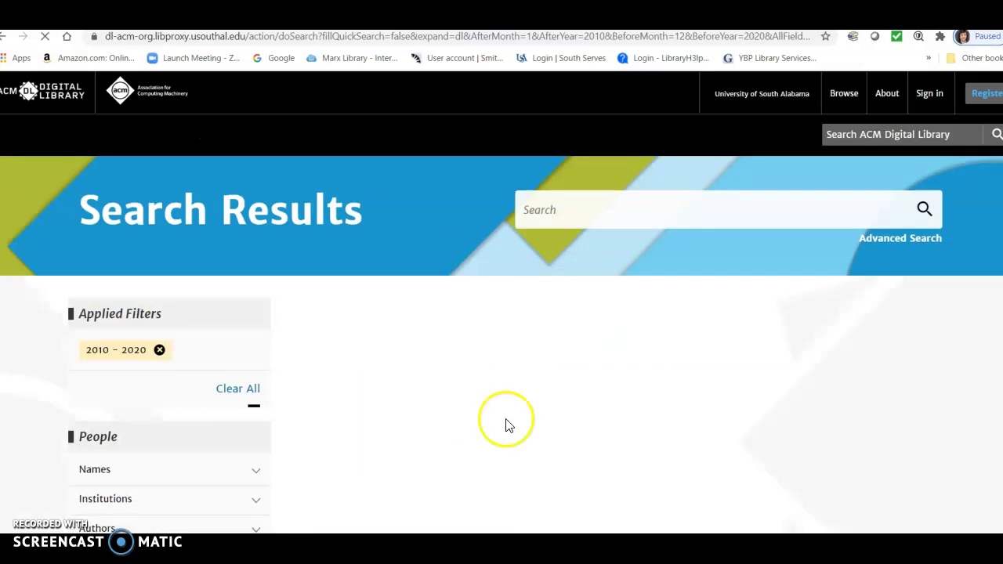
{"action": "scroll", "coordinate": [789, 376], "scroll_direction": "down", "scroll_amount": 4}
{"action": "scroll", "coordinate": [791, 379], "scroll_direction": "down", "scroll_amount": 2}
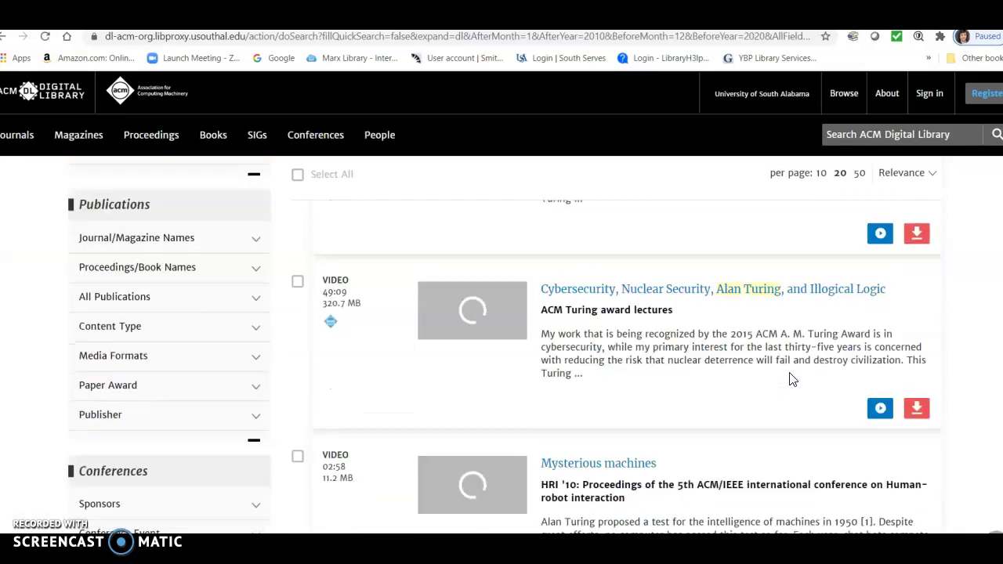
{"action": "scroll", "coordinate": [790, 379], "scroll_direction": "down", "scroll_amount": 2}
{"action": "scroll", "coordinate": [790, 380], "scroll_direction": "down", "scroll_amount": 2}
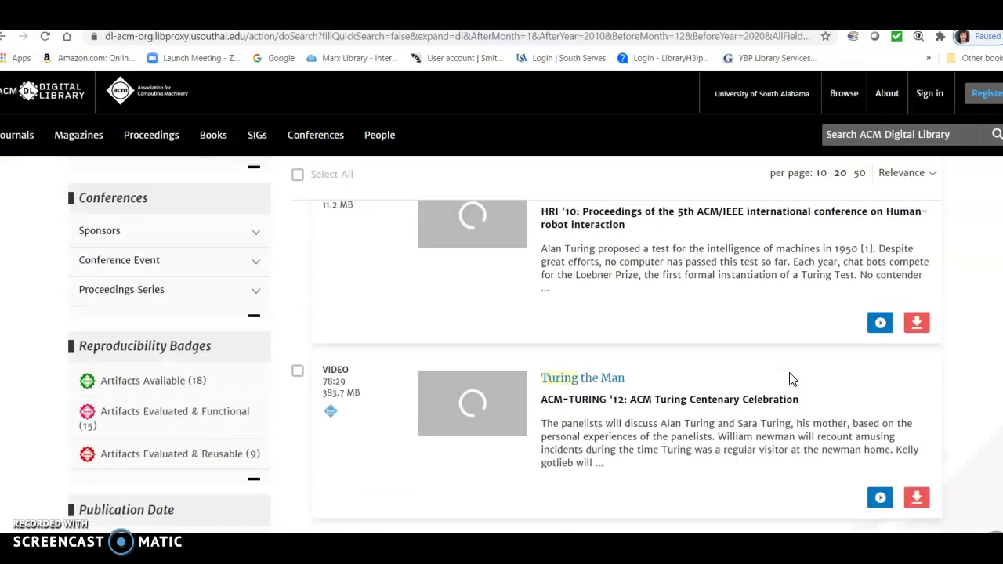
{"action": "scroll", "coordinate": [789, 379], "scroll_direction": "up", "scroll_amount": 2}
{"action": "scroll", "coordinate": [790, 379], "scroll_direction": "up", "scroll_amount": 3}
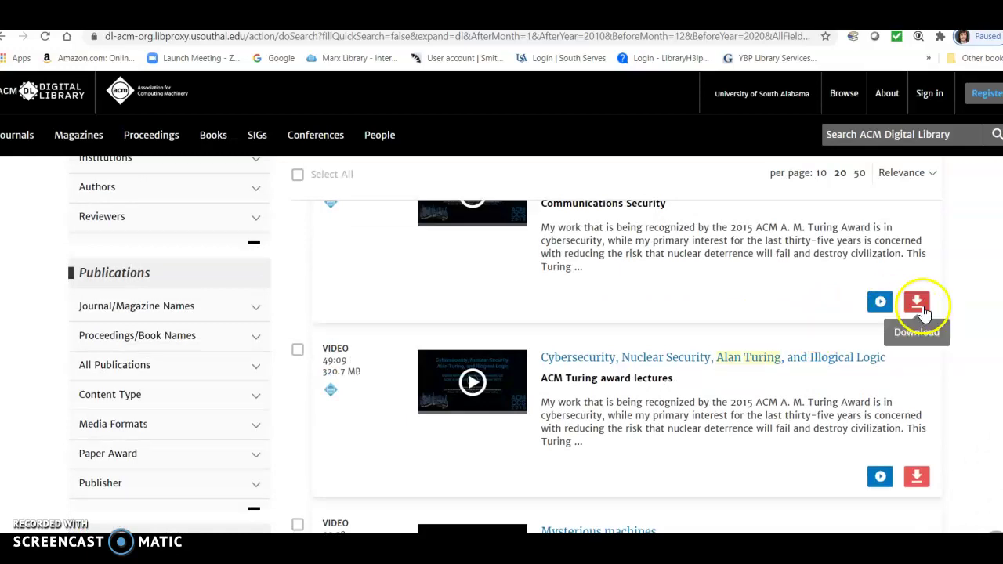
{"action": "scroll", "coordinate": [633, 296], "scroll_direction": "up", "scroll_amount": 4}
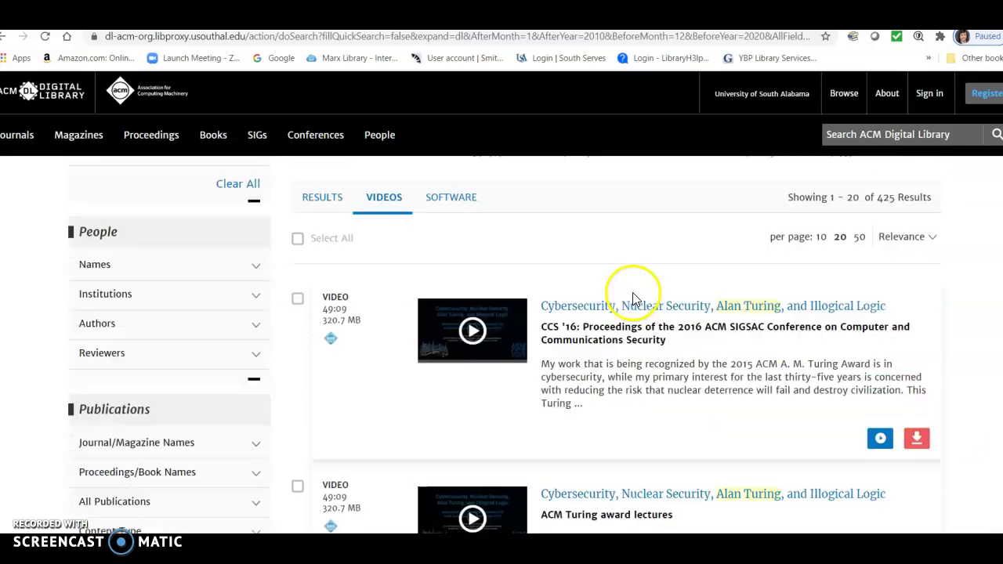
- Return to the Results tab and filter Content Type to Research Article, leaving 5,393 results
{"action": "left_click", "coordinate": [326, 337]}
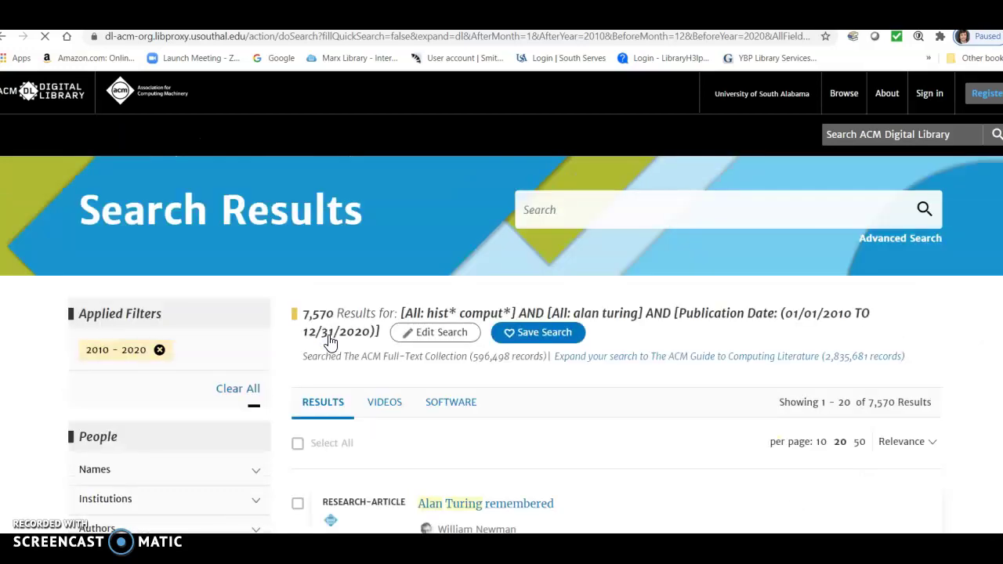
{"action": "scroll", "coordinate": [548, 404], "scroll_direction": "down", "scroll_amount": 3}
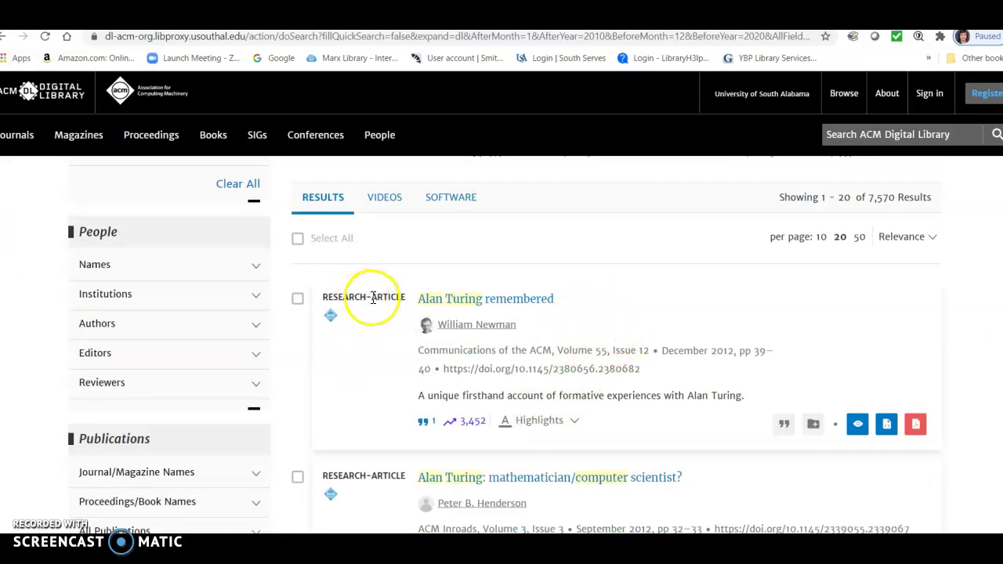
{"action": "scroll", "coordinate": [373, 297], "scroll_direction": "down", "scroll_amount": 2}
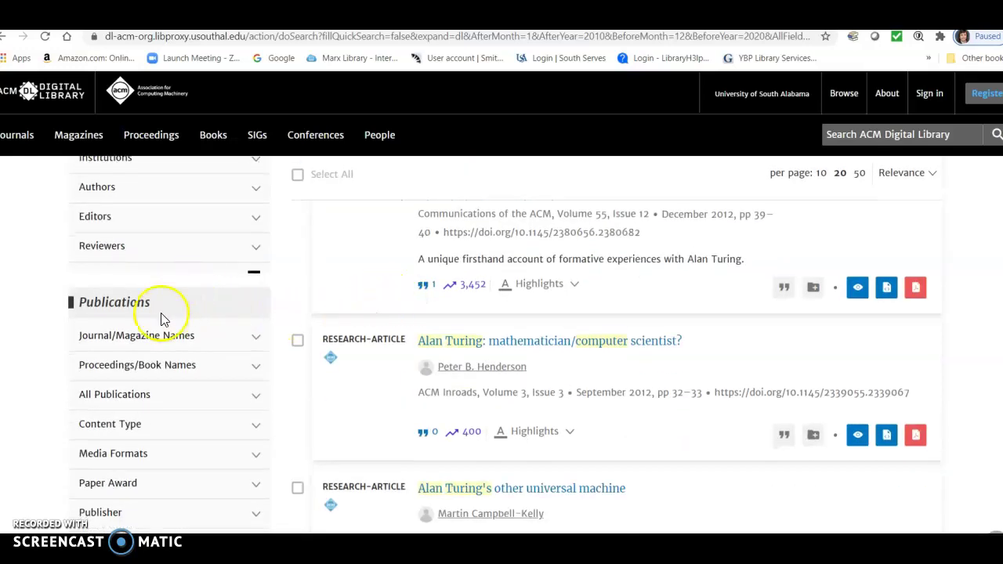
{"action": "left_click", "coordinate": [257, 433]}
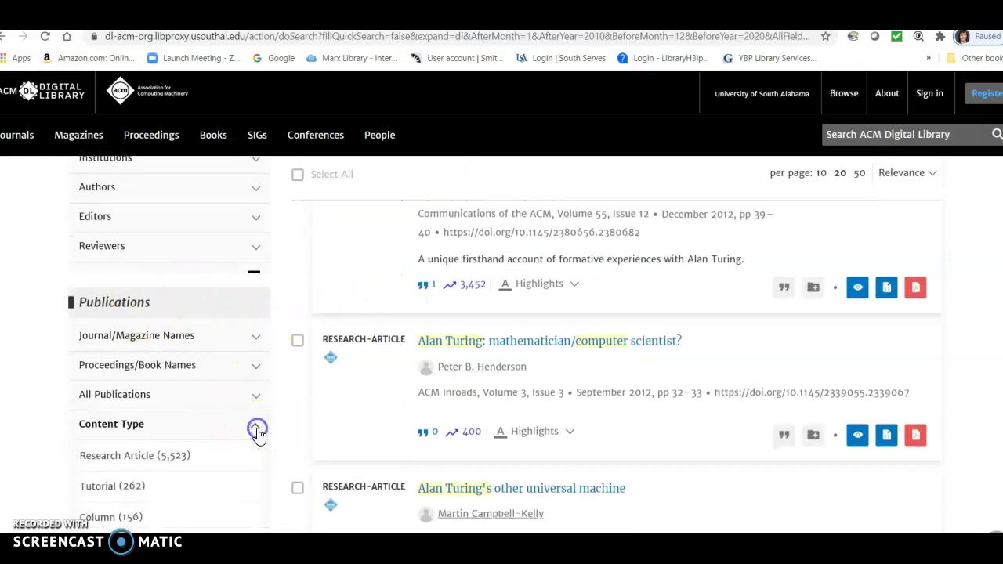
{"action": "left_click", "coordinate": [167, 462]}
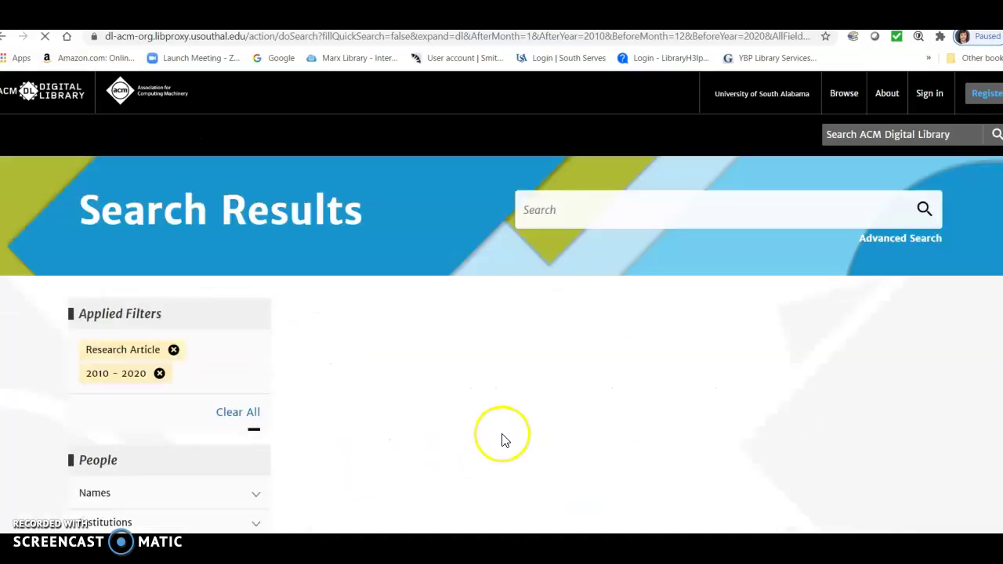
{"action": "scroll", "coordinate": [509, 329], "scroll_direction": "down", "scroll_amount": 2}
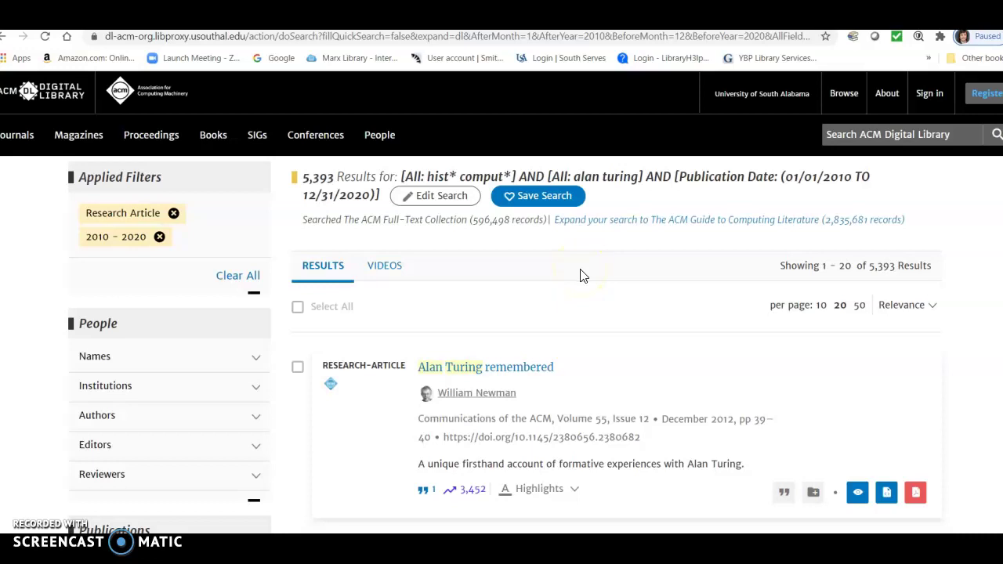
{"action": "scroll", "coordinate": [666, 283], "scroll_direction": "down", "scroll_amount": 1}
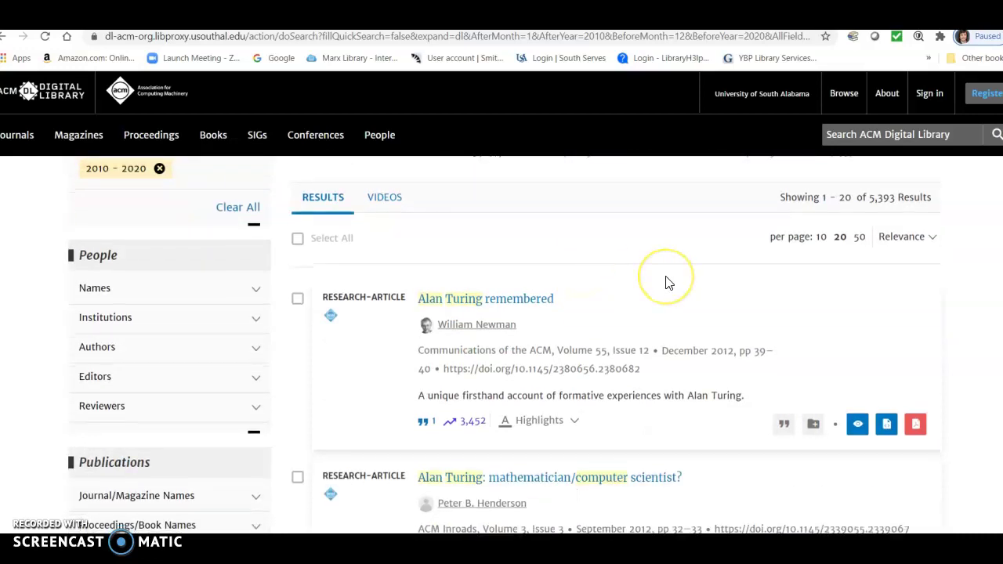
{"action": "scroll", "coordinate": [666, 282], "scroll_direction": "down", "scroll_amount": 1}
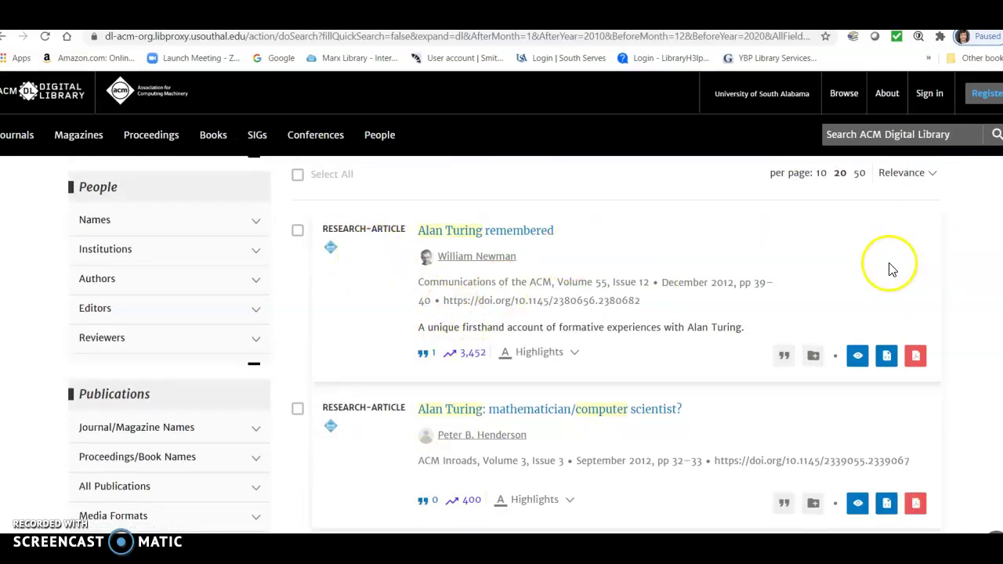
{"action": "scroll", "coordinate": [893, 282], "scroll_direction": "up", "scroll_amount": 1}
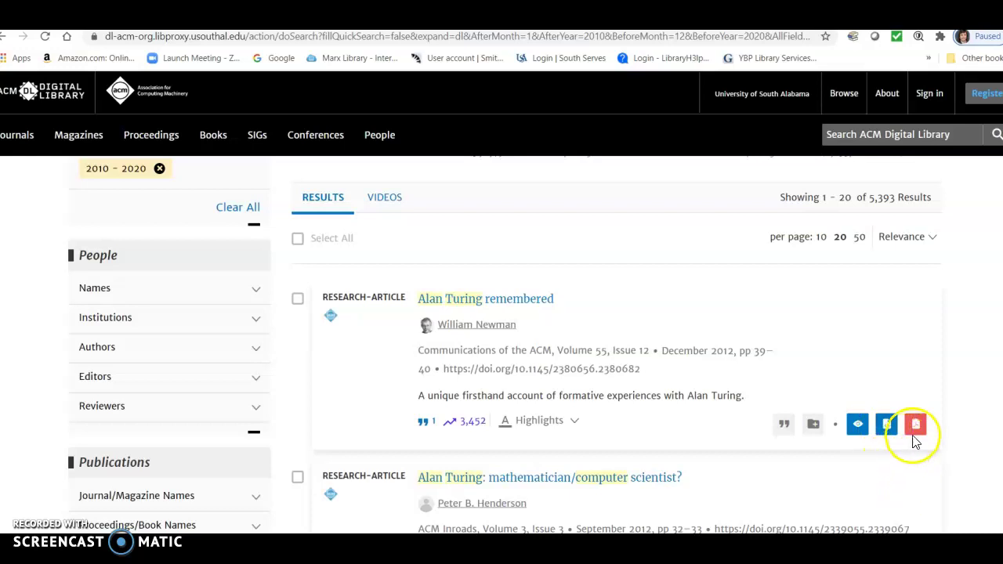
{"action": "left_click", "coordinate": [916, 429]}
{"action": "scroll", "coordinate": [791, 275], "scroll_direction": "down", "scroll_amount": 2}
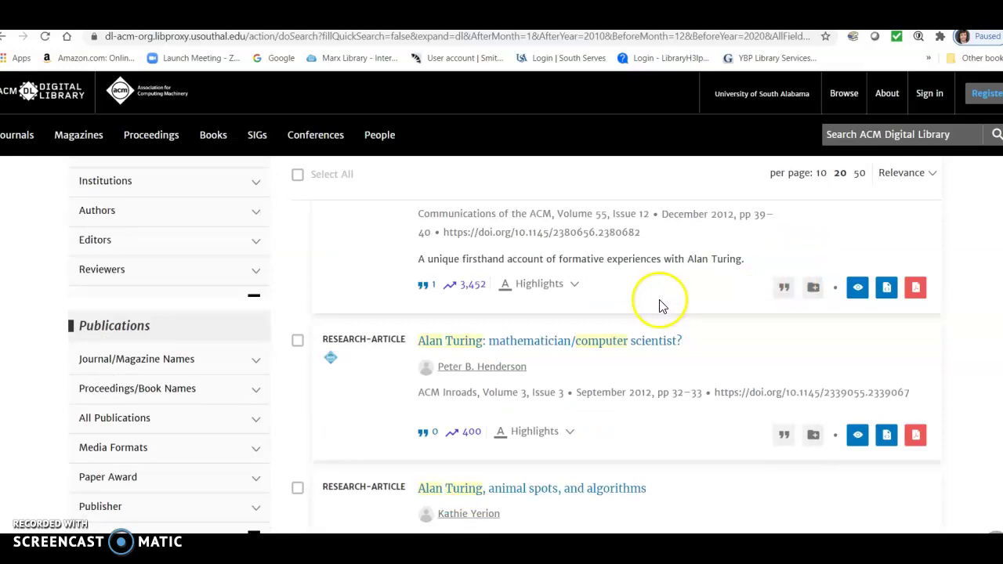
- Expand Highlights on 'Alan Turing remembered' to see its abstract, full-text and subject matches
{"action": "left_click", "coordinate": [537, 286]}
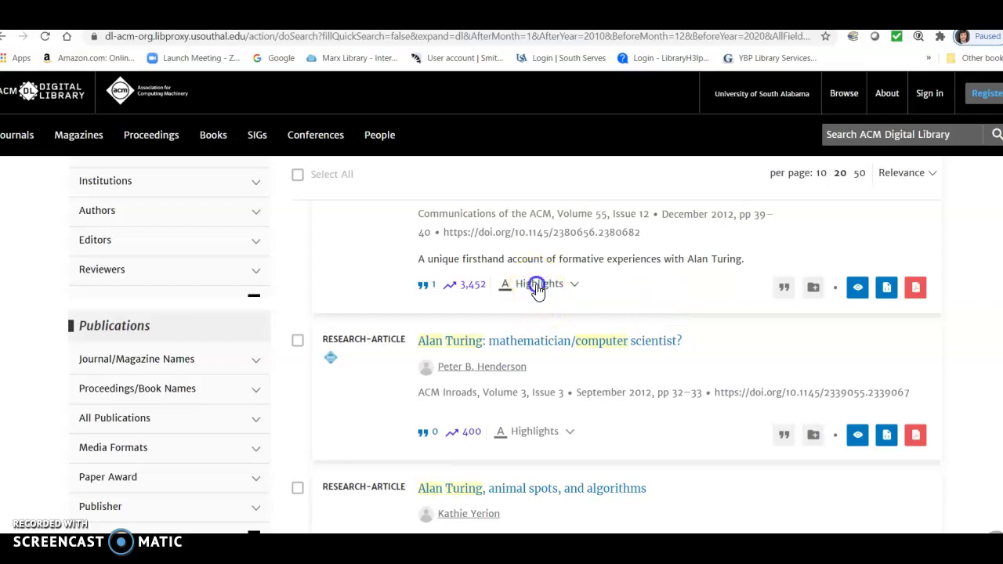
{"action": "scroll", "coordinate": [634, 337], "scroll_direction": "down", "scroll_amount": 1}
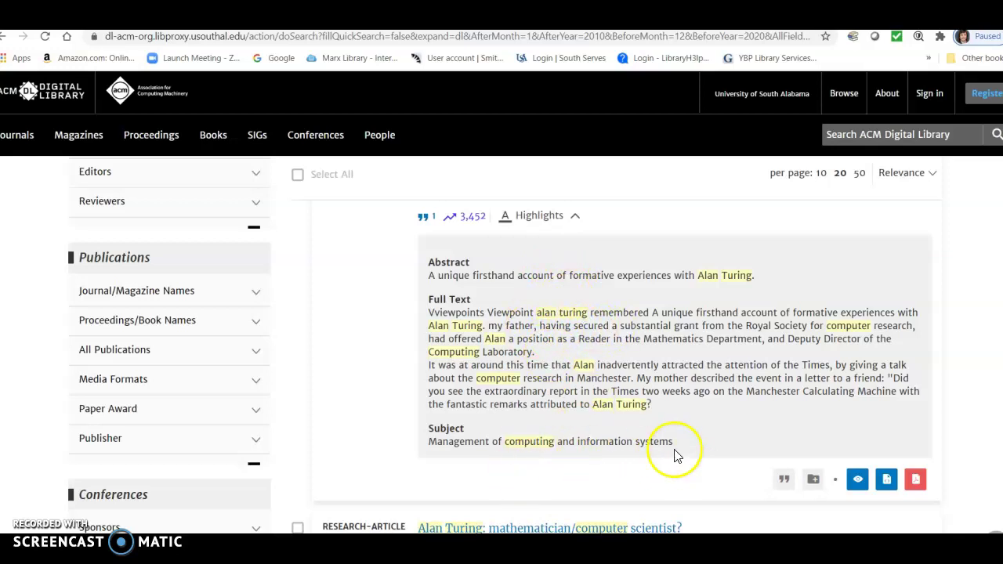
{"action": "scroll", "coordinate": [963, 327], "scroll_direction": "down", "scroll_amount": 2}
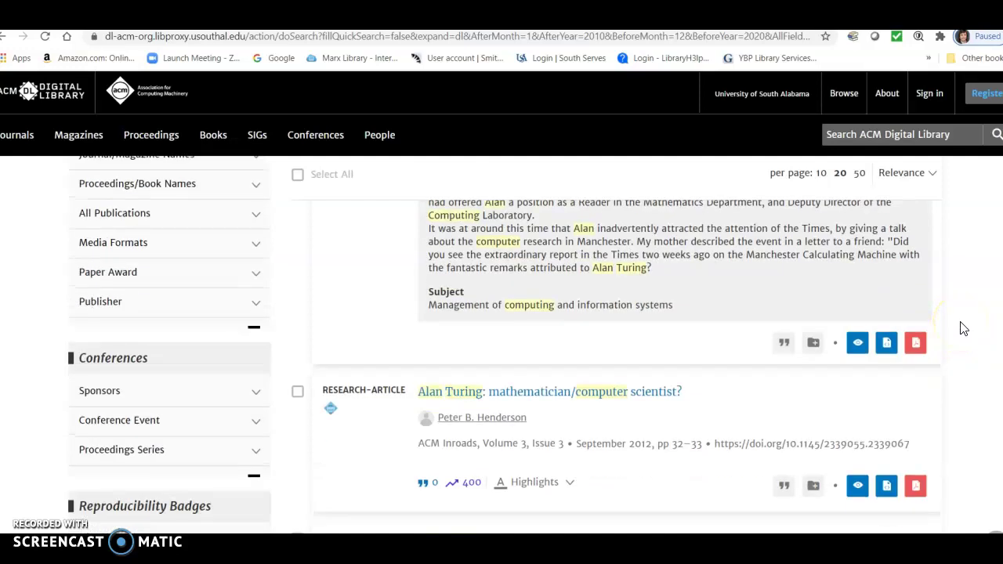
{"action": "scroll", "coordinate": [964, 327], "scroll_direction": "up", "scroll_amount": 4}
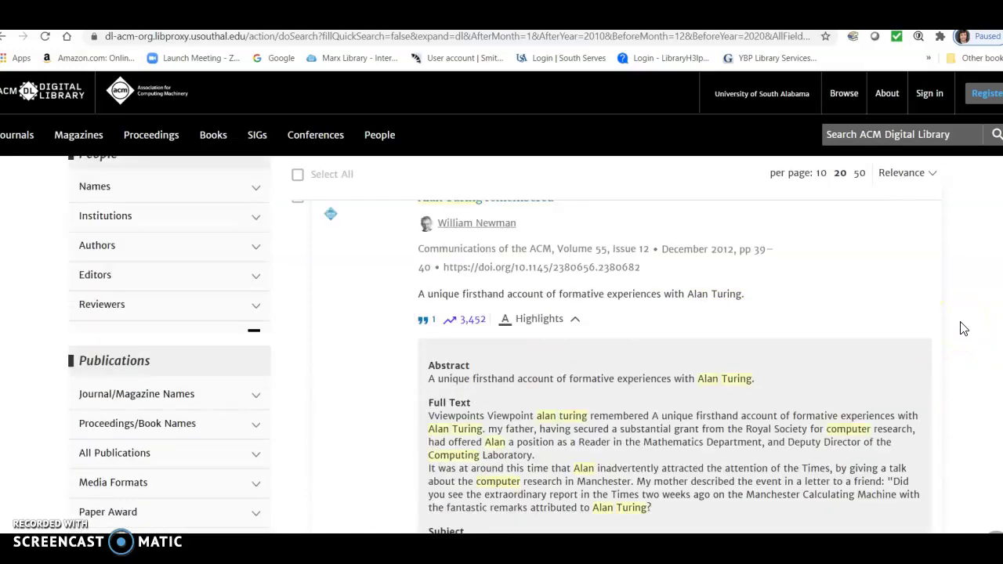
{"action": "scroll", "coordinate": [964, 327], "scroll_direction": "up", "scroll_amount": 1}
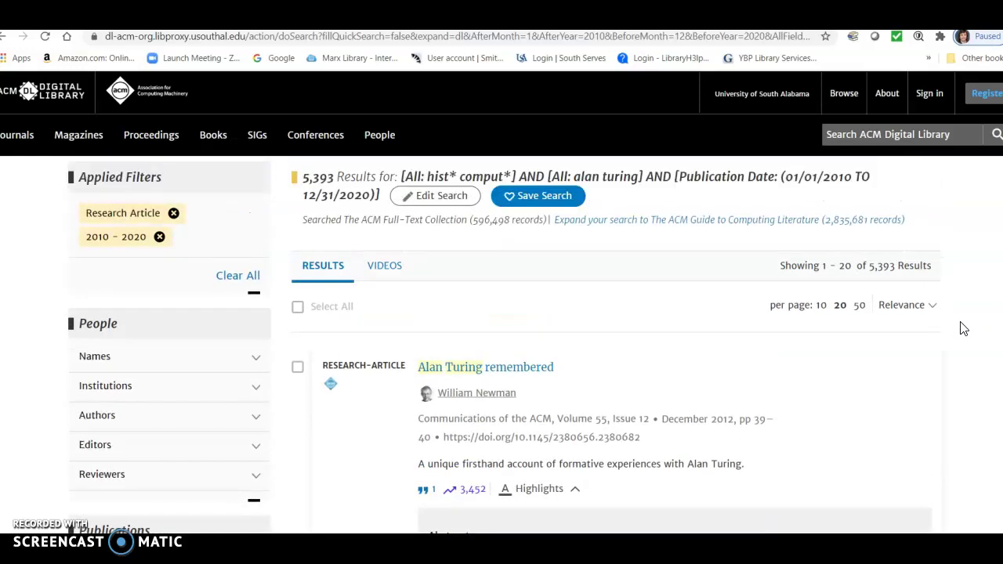